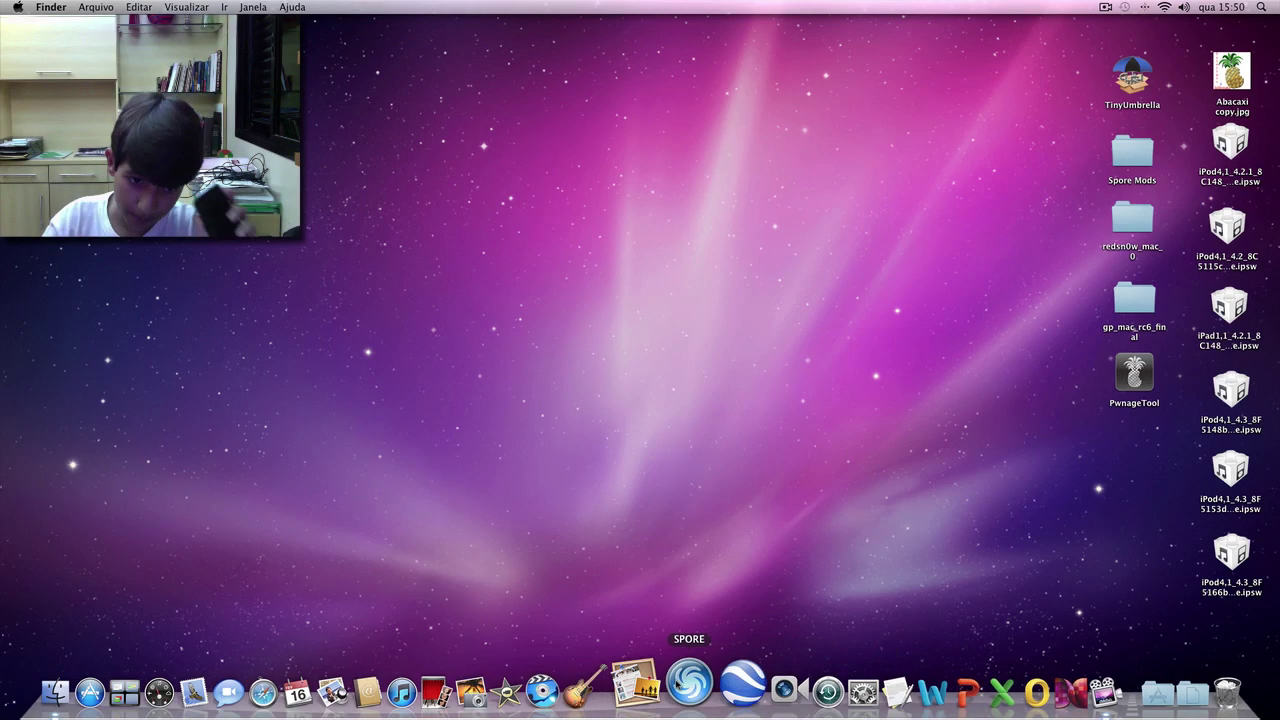
Step: Open iTunes and close its window, and launch PwnageTool from the desktop, accepting its copyright notice
{"action": "left_click", "coordinate": [430, 680]}
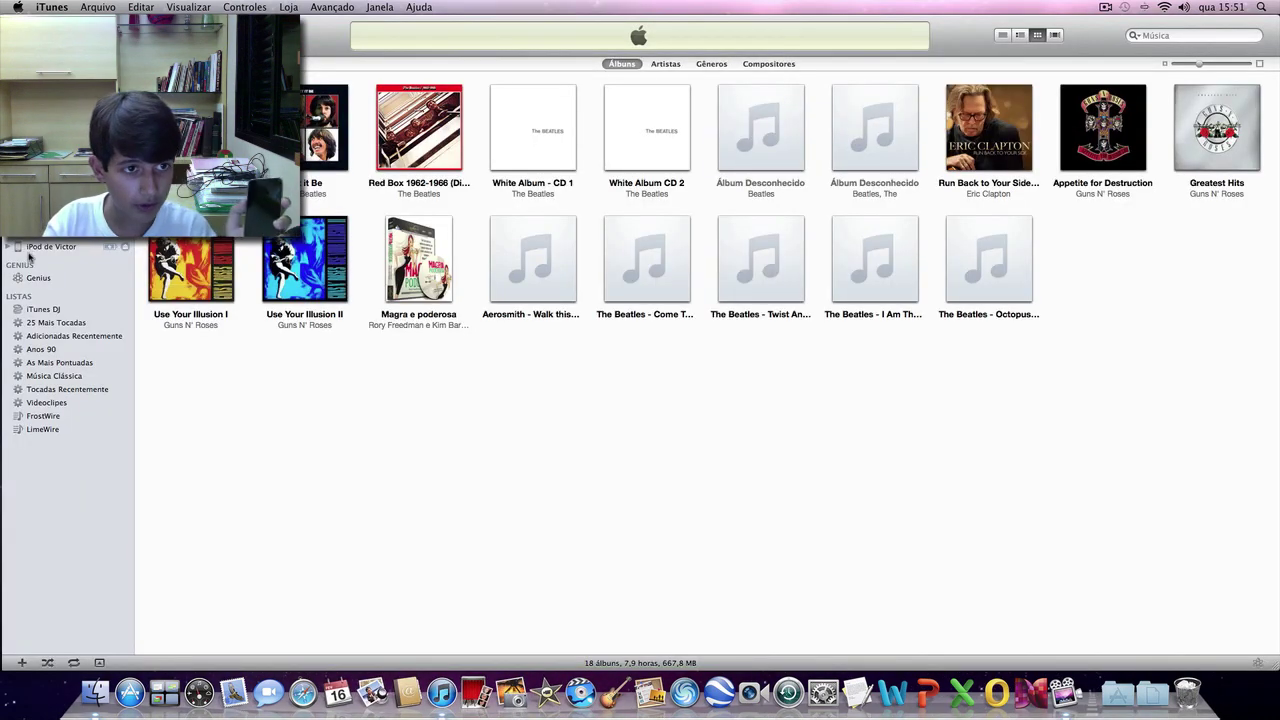
{"action": "key", "text": "super+w"}
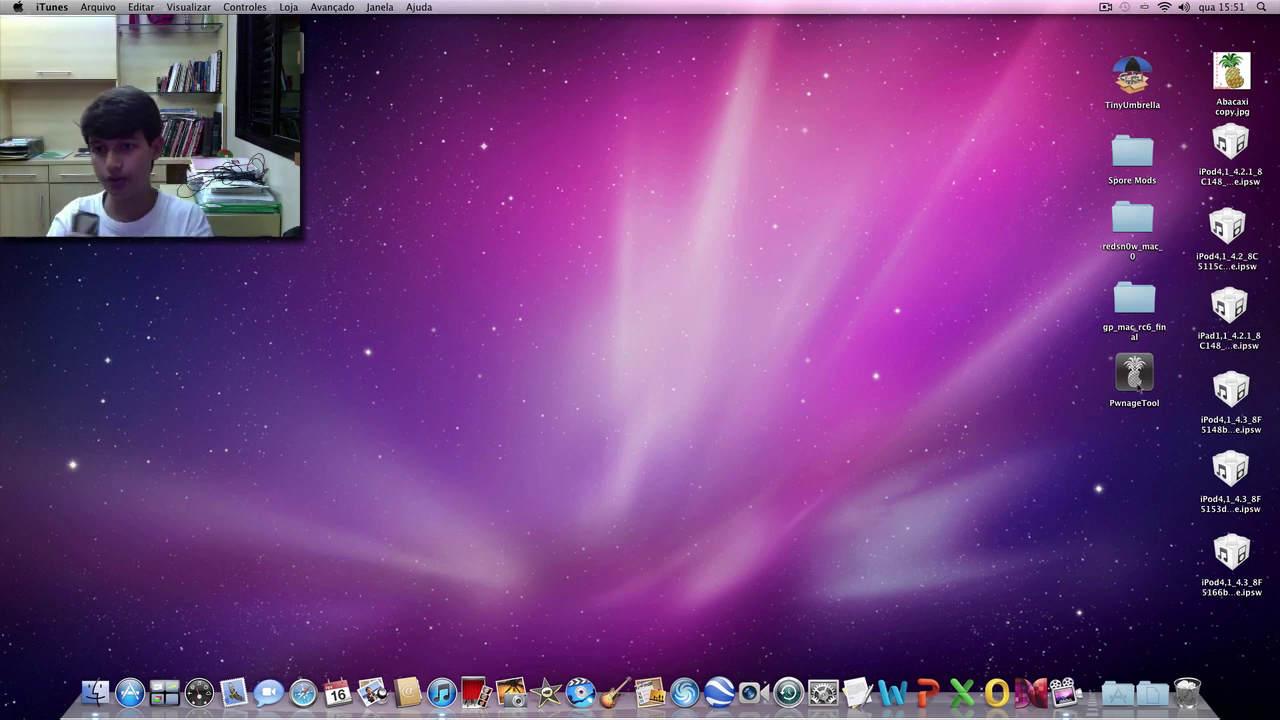
{"action": "double_click", "coordinate": [1134, 378]}
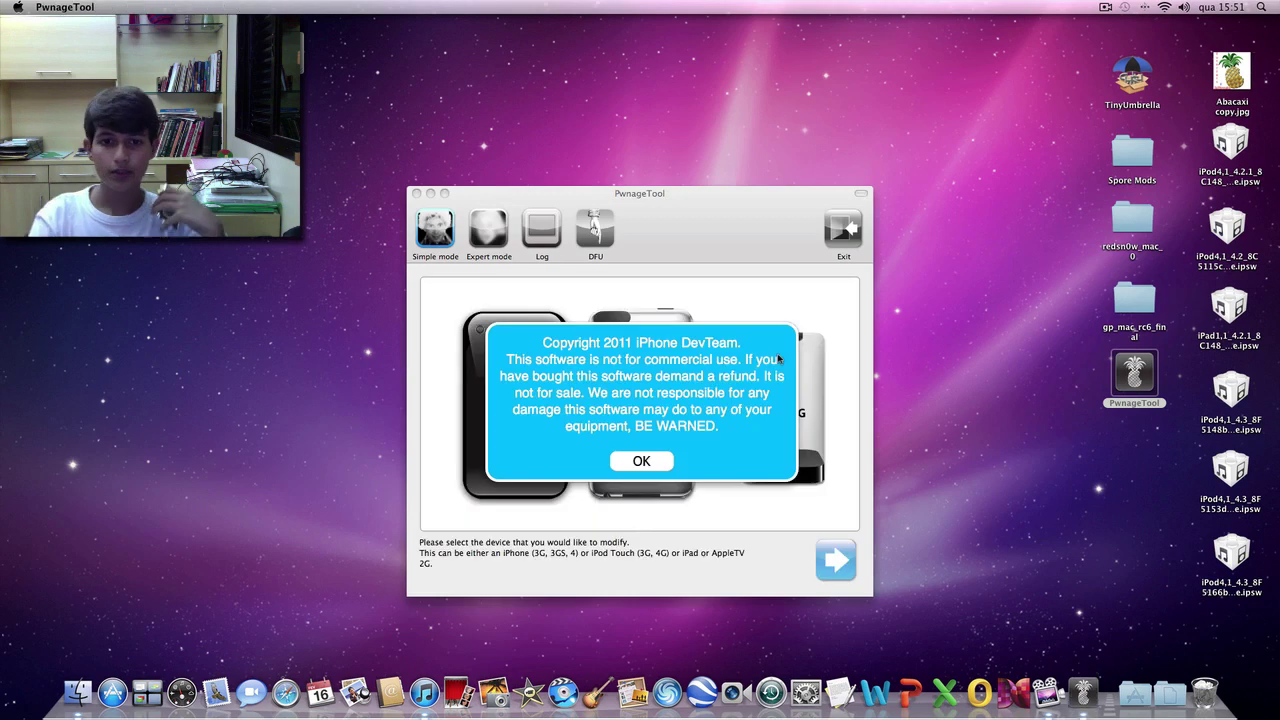
{"action": "left_click", "coordinate": [634, 465]}
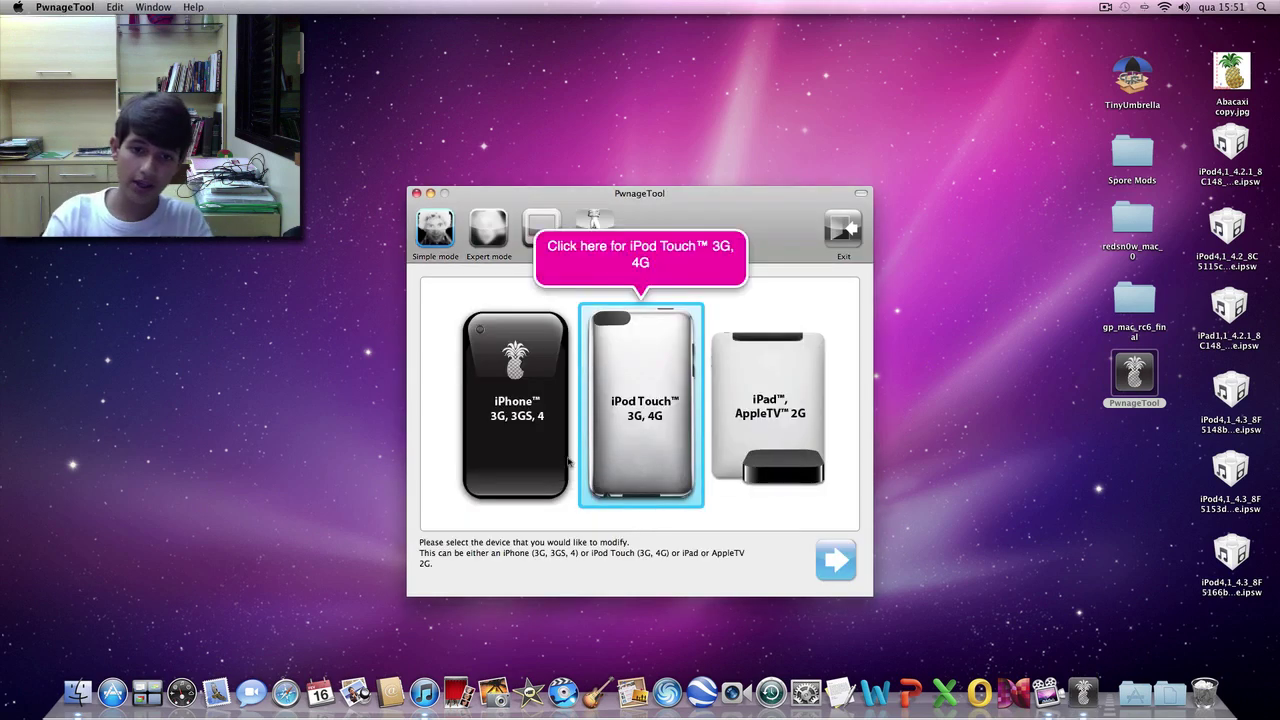
{"action": "left_click_drag", "start_coordinate": [690, 224], "coordinate": [704, 204]}
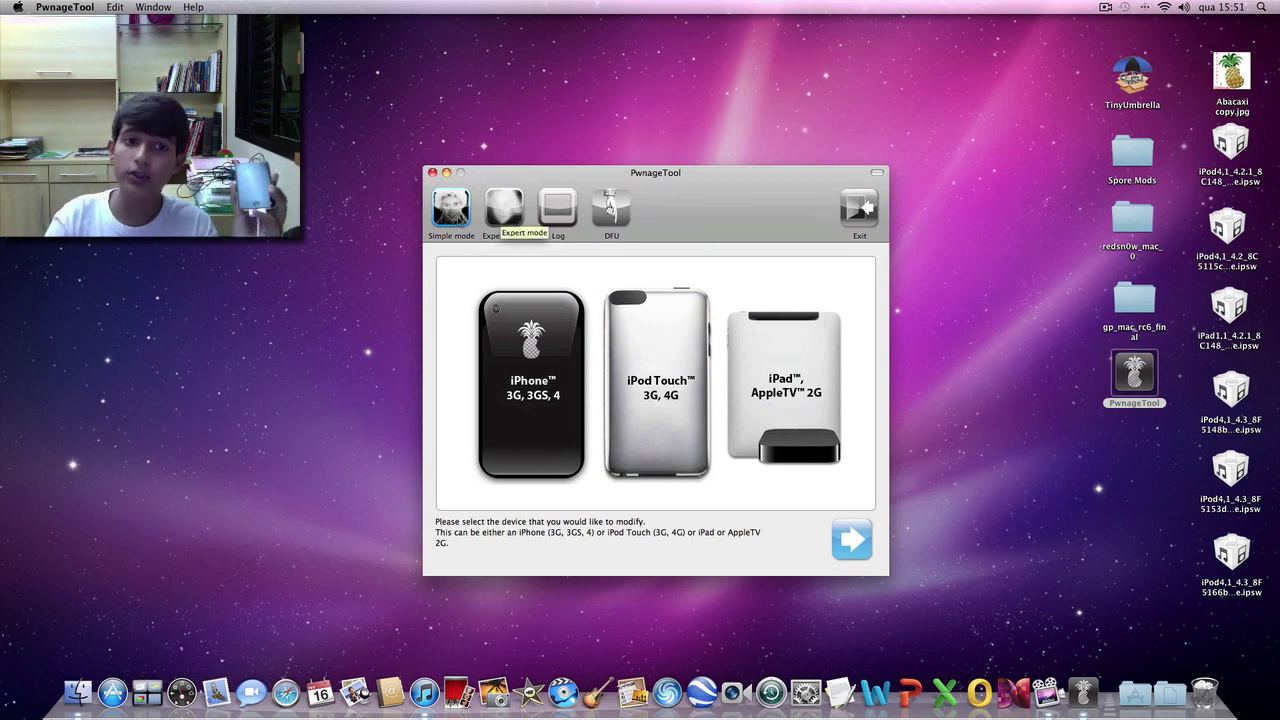
Step: Switch PwnageTool to Expert mode and choose iPod Touch 3G, 4G as the device to modify
{"action": "left_click", "coordinate": [502, 209]}
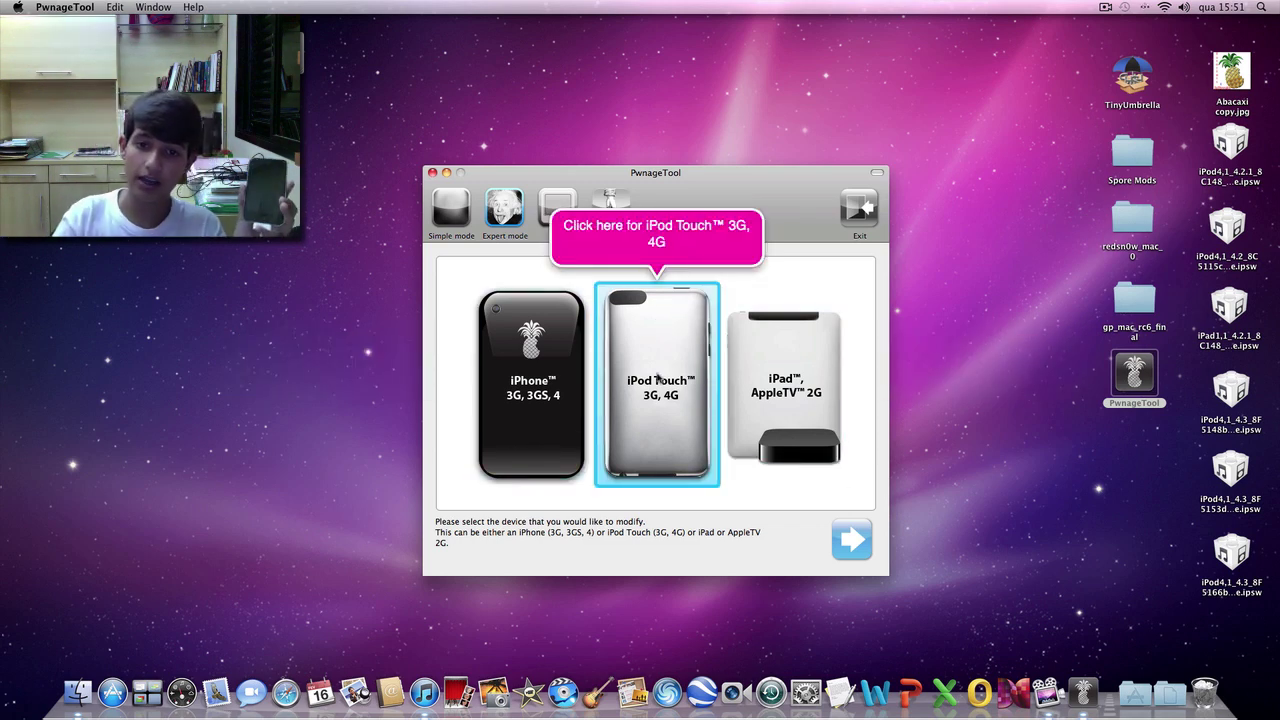
{"action": "left_click", "coordinate": [658, 376]}
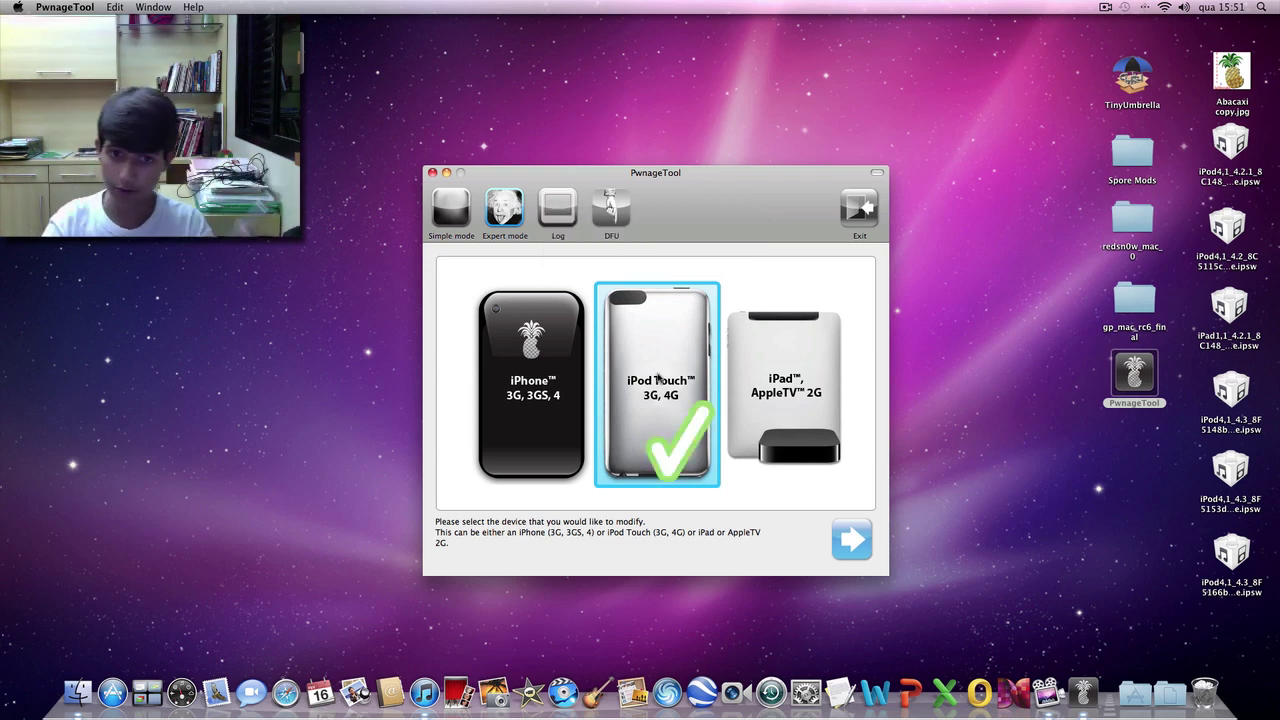
{"action": "left_click", "coordinate": [854, 544]}
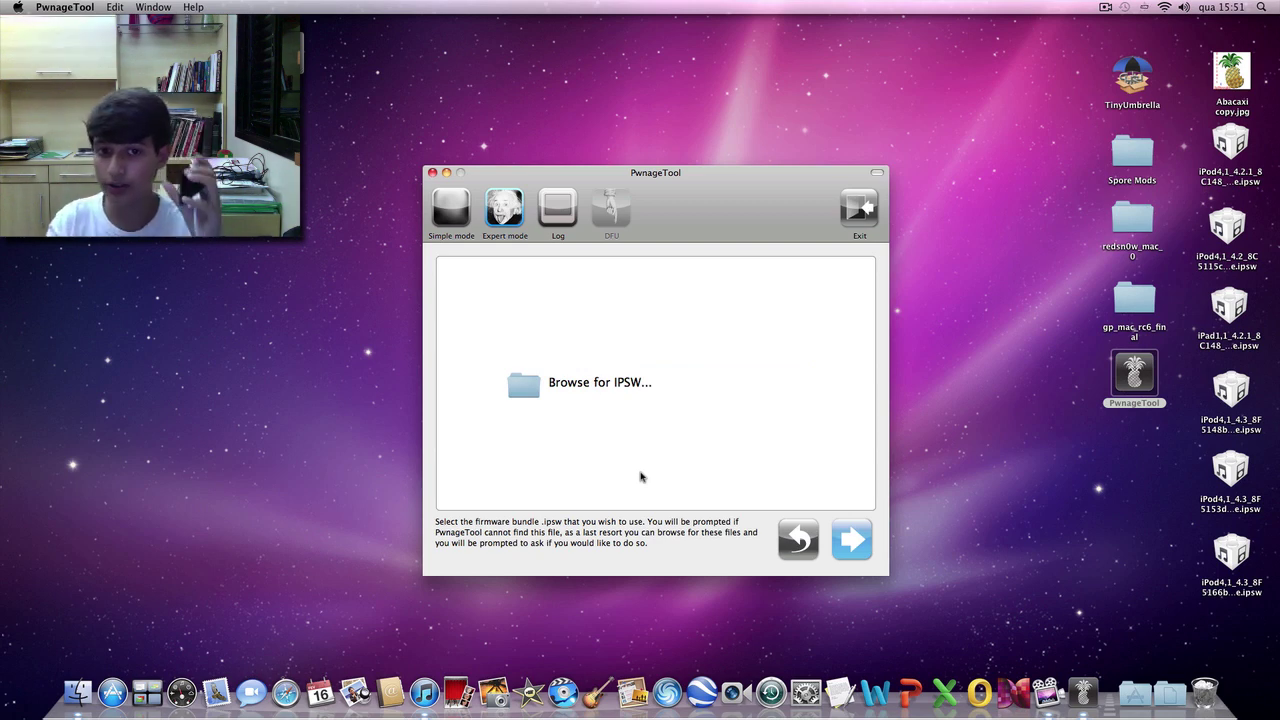
Step: Browse to the Mesa folder and load iPod4,1_4.2.1_8C148_Restore.ipsw as the firmware bundle
{"action": "left_click", "coordinate": [600, 392]}
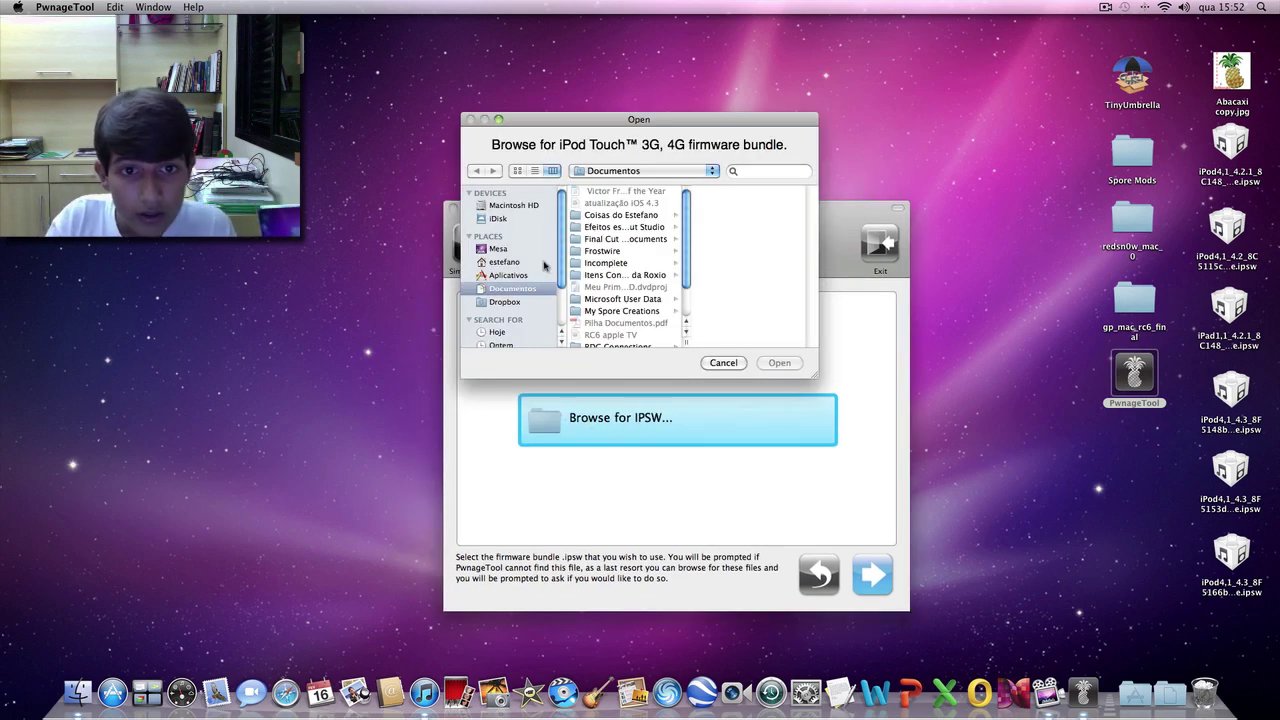
{"action": "left_click", "coordinate": [498, 249]}
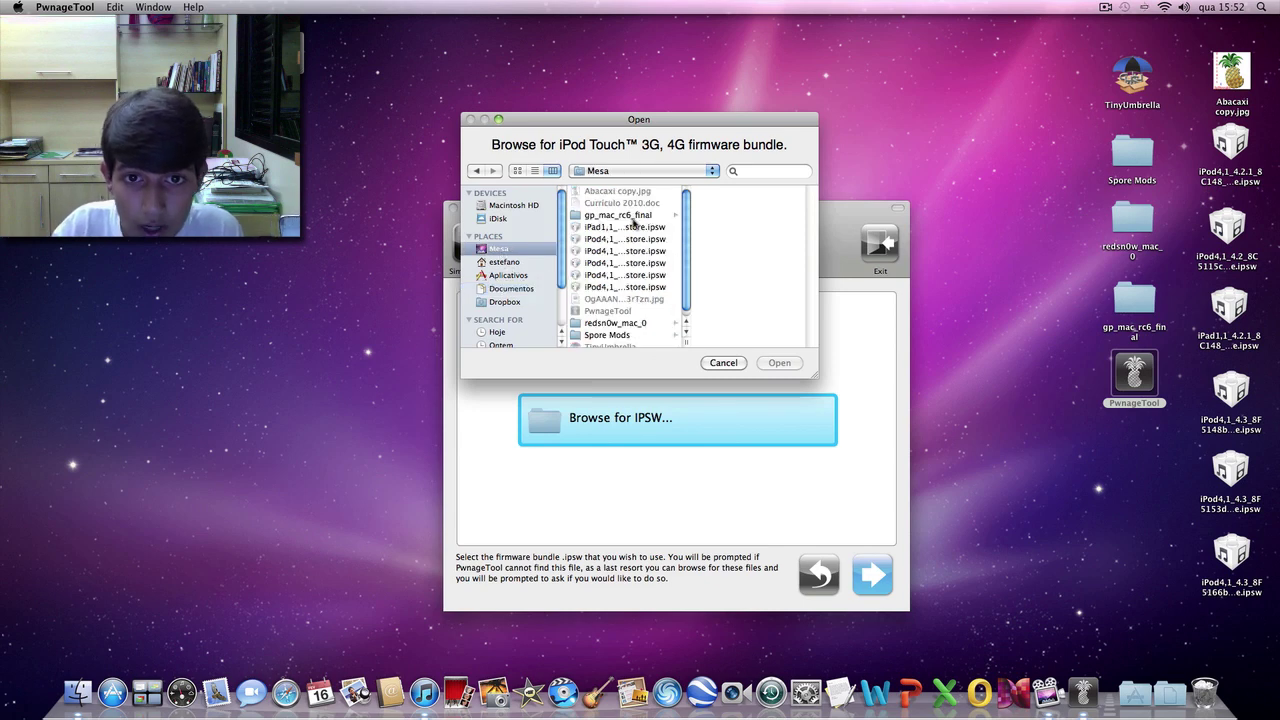
{"action": "left_click", "coordinate": [630, 228]}
{"action": "left_click", "coordinate": [631, 240]}
{"action": "left_click", "coordinate": [631, 252]}
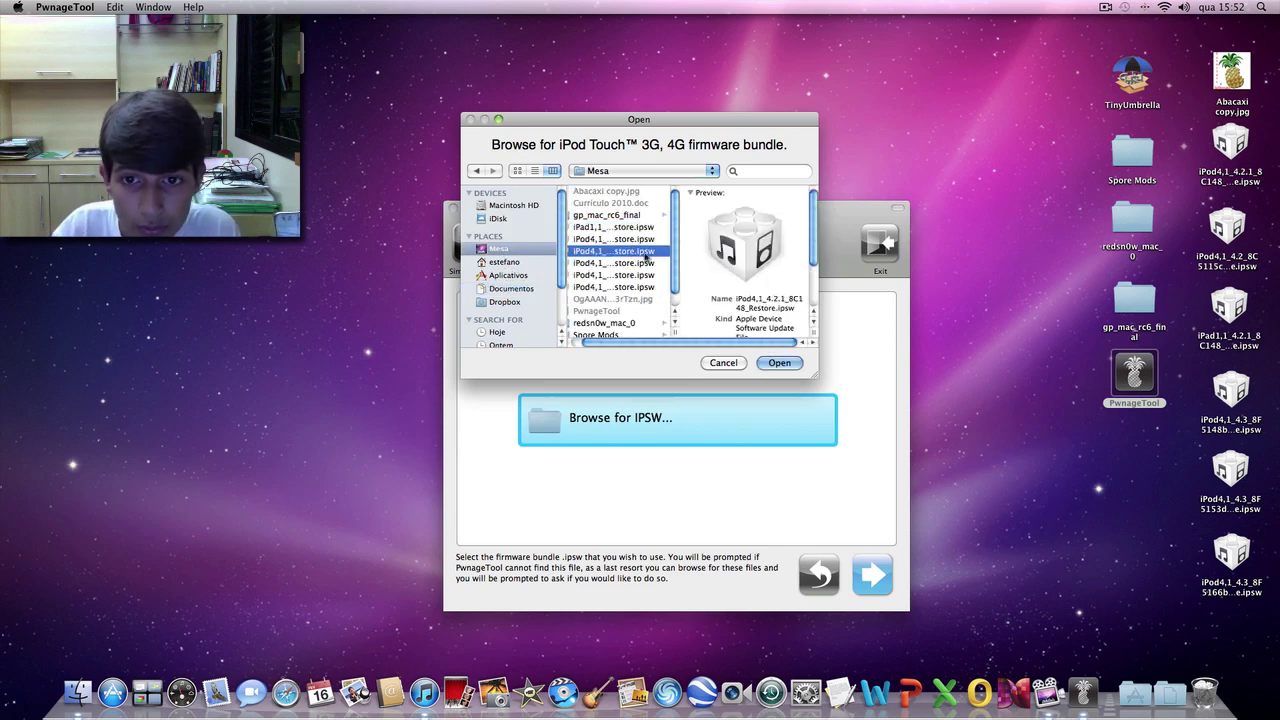
{"action": "left_click", "coordinate": [738, 300]}
{"action": "left_click_drag", "start_coordinate": [738, 300], "coordinate": [788, 318]}
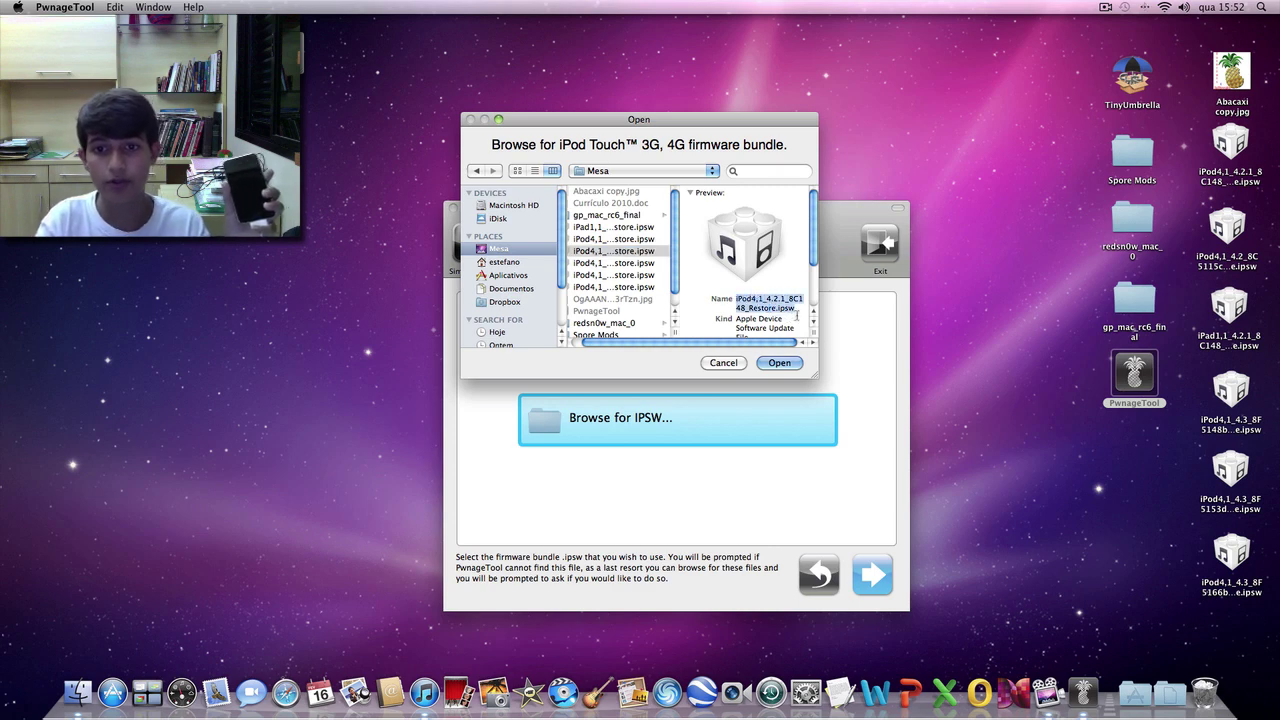
{"action": "left_click", "coordinate": [799, 313]}
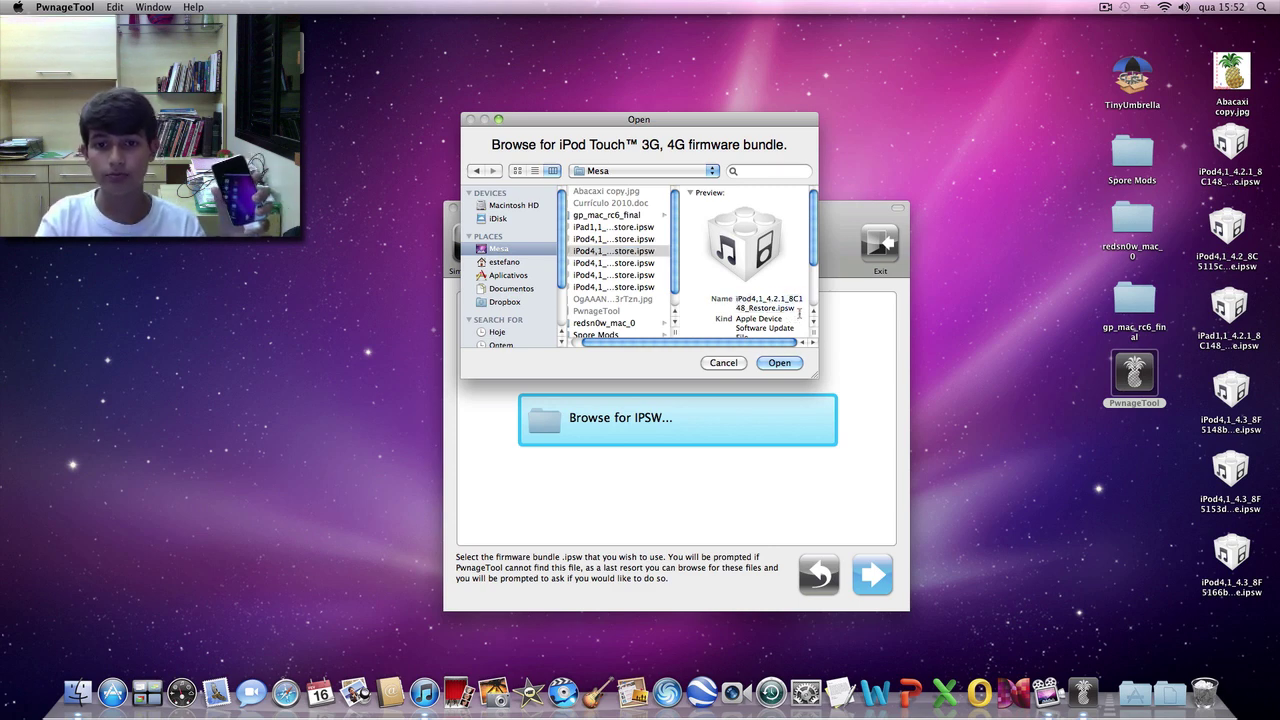
{"action": "left_click", "coordinate": [779, 363]}
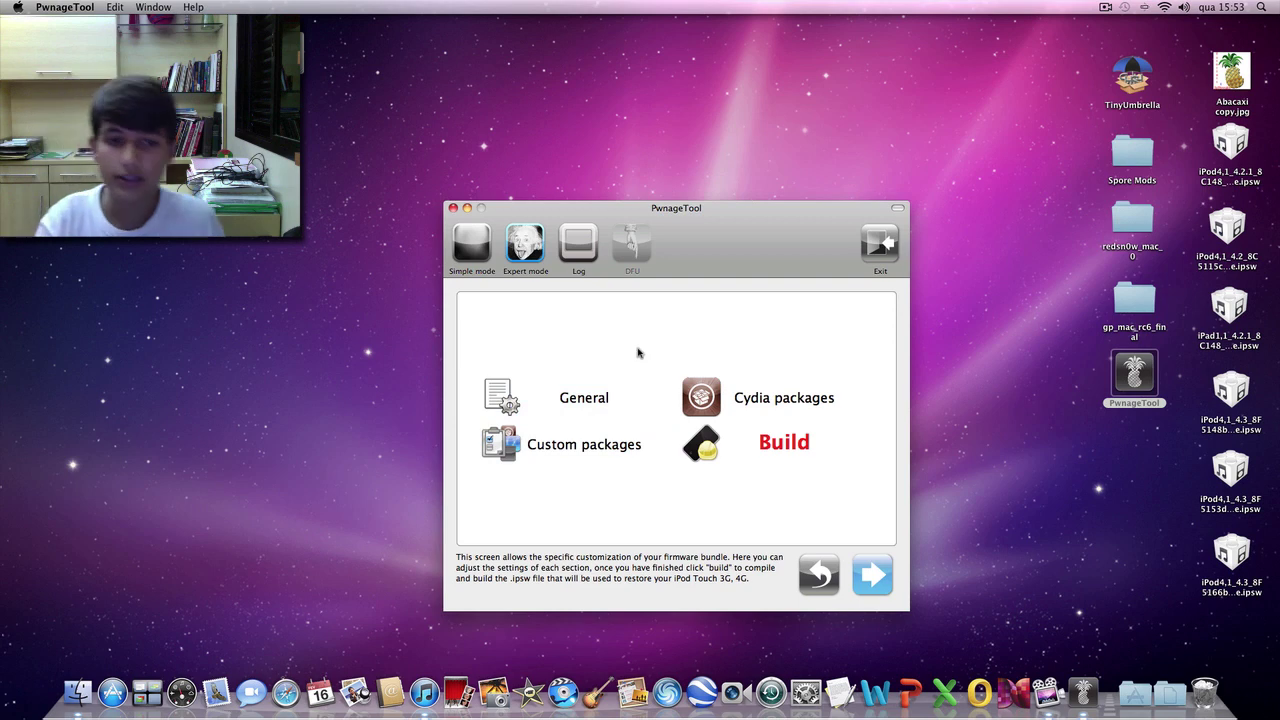
Step: Review the General settings of the firmware bundle, including the root partition size, and return to the customization overview
{"action": "left_click", "coordinate": [590, 403]}
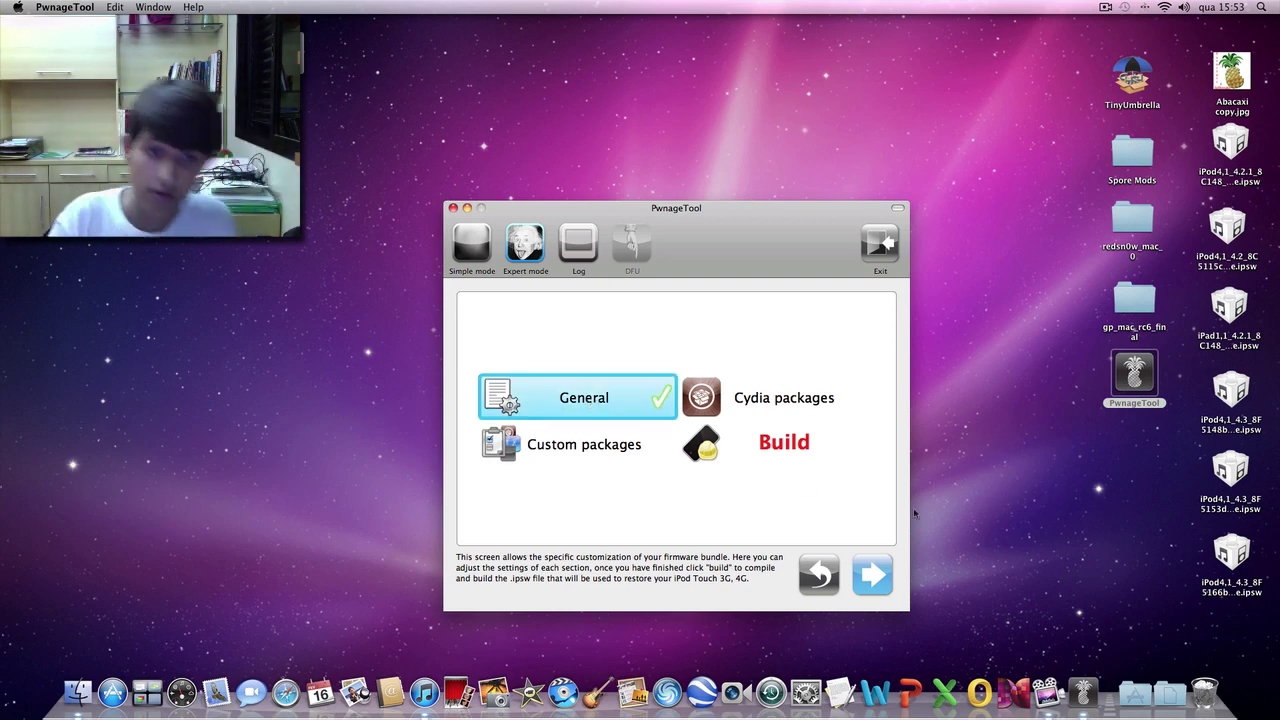
{"action": "left_click", "coordinate": [875, 574]}
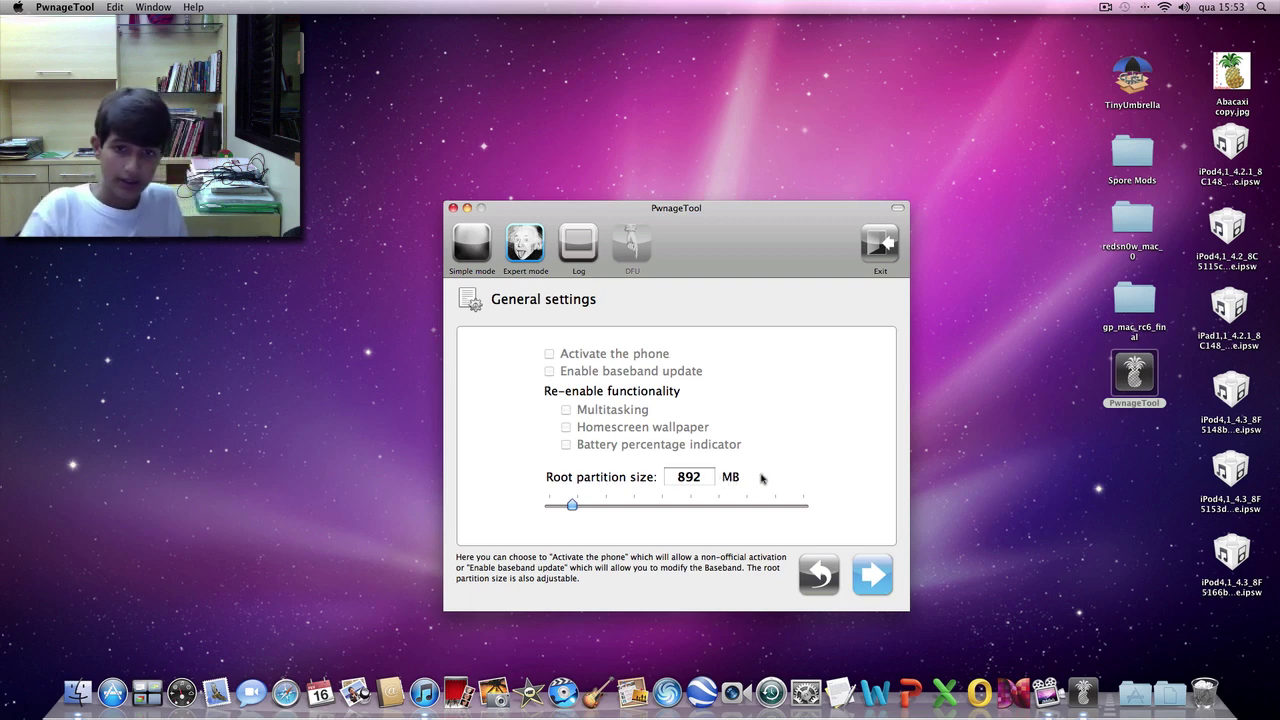
{"action": "left_click_drag", "start_coordinate": [572, 507], "coordinate": [486, 516]}
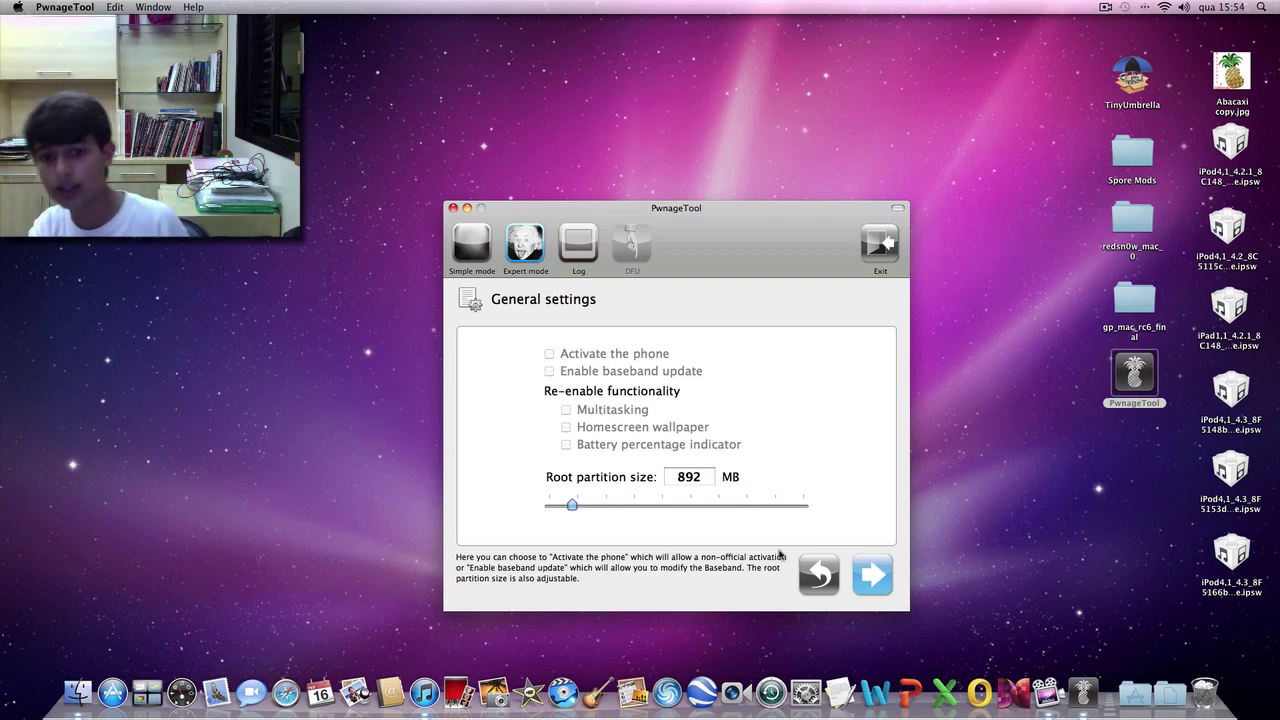
{"action": "left_click", "coordinate": [818, 575]}
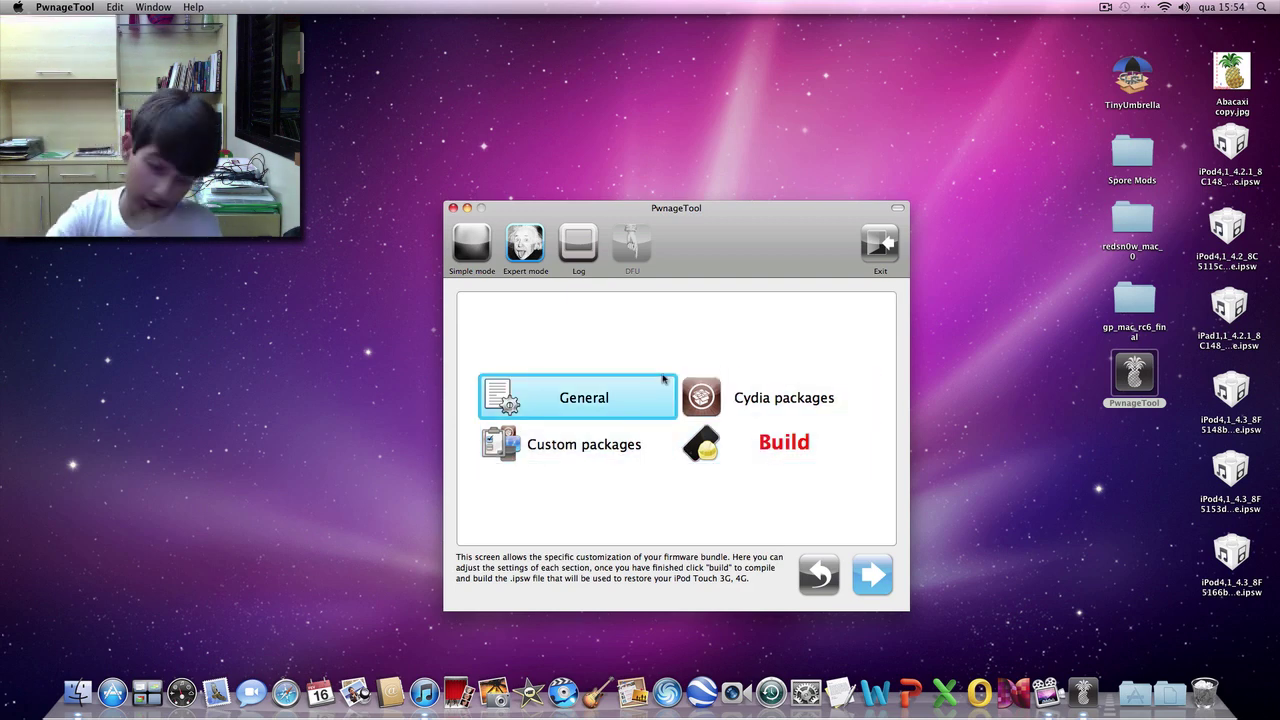
Step: Check the Custom packages settings for the Cydia Installer package and return to the customization overview
{"action": "left_click", "coordinate": [606, 458]}
{"action": "left_click", "coordinate": [866, 572]}
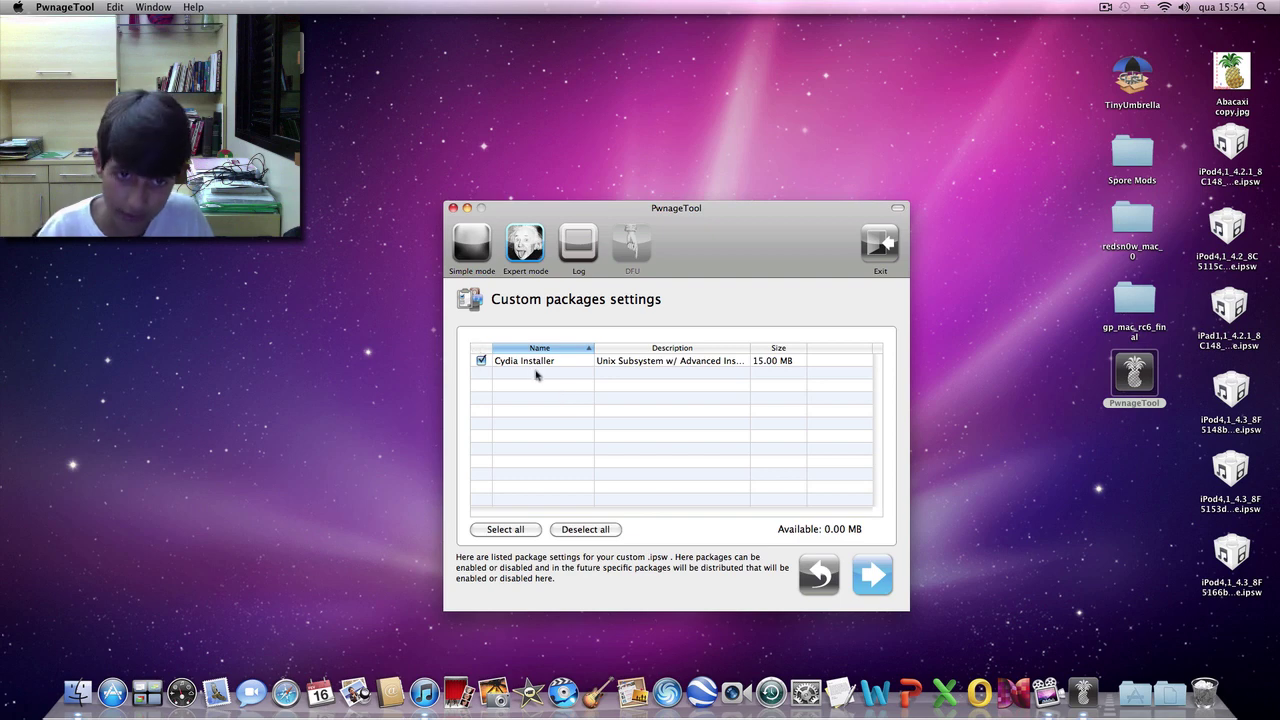
{"action": "left_click", "coordinate": [824, 584]}
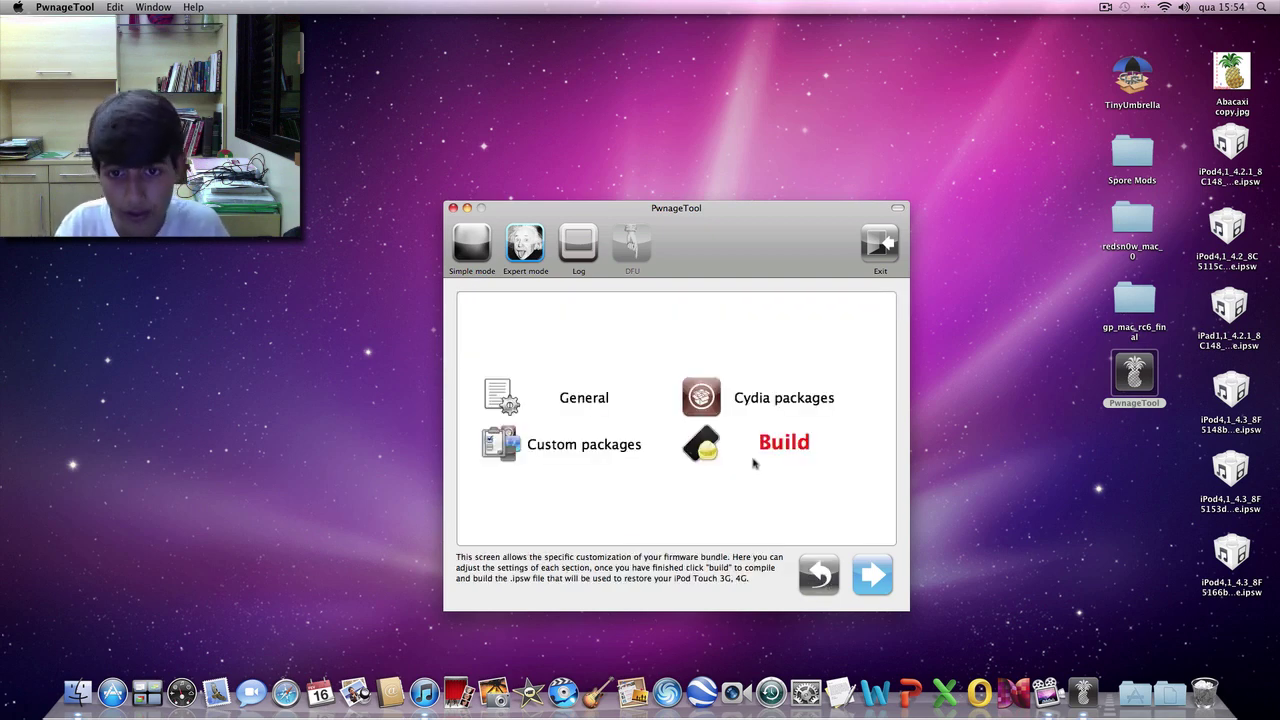
Step: Review the Cydia packages settings and their managed sources, and return to the customization overview
{"action": "left_click", "coordinate": [752, 400]}
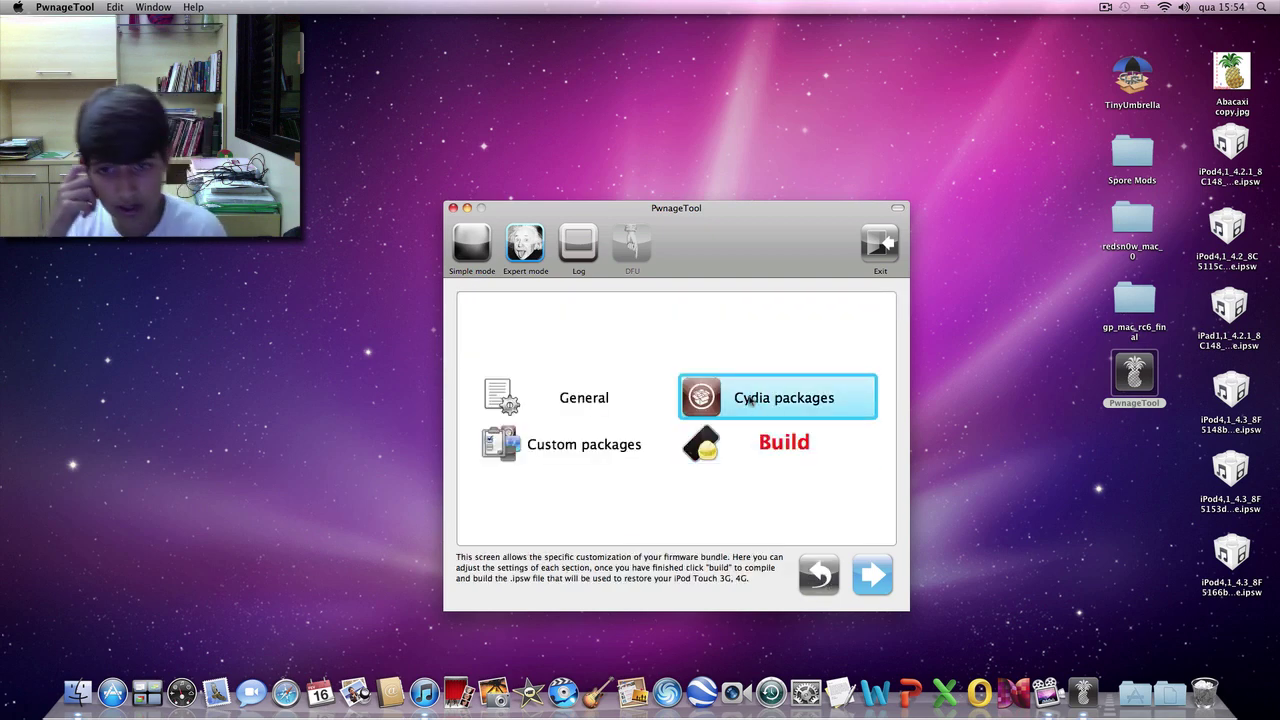
{"action": "left_click", "coordinate": [873, 576]}
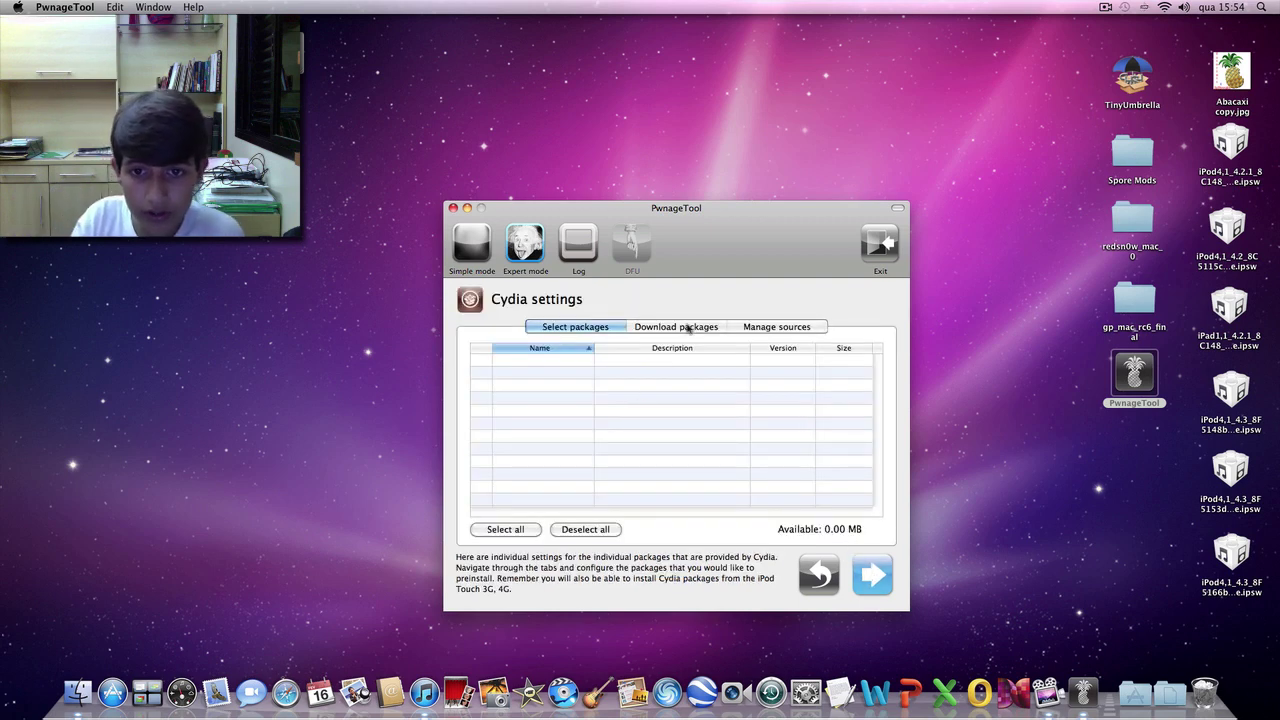
{"action": "left_click", "coordinate": [761, 332]}
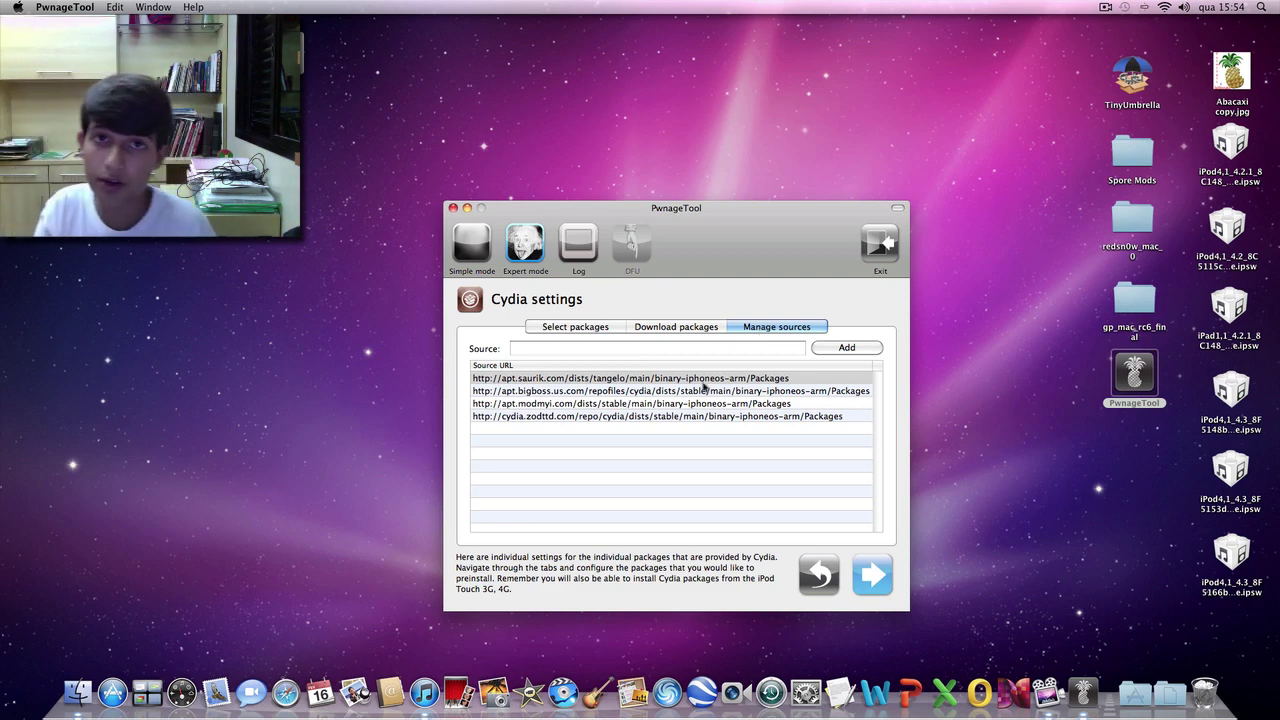
{"action": "left_click", "coordinate": [806, 580]}
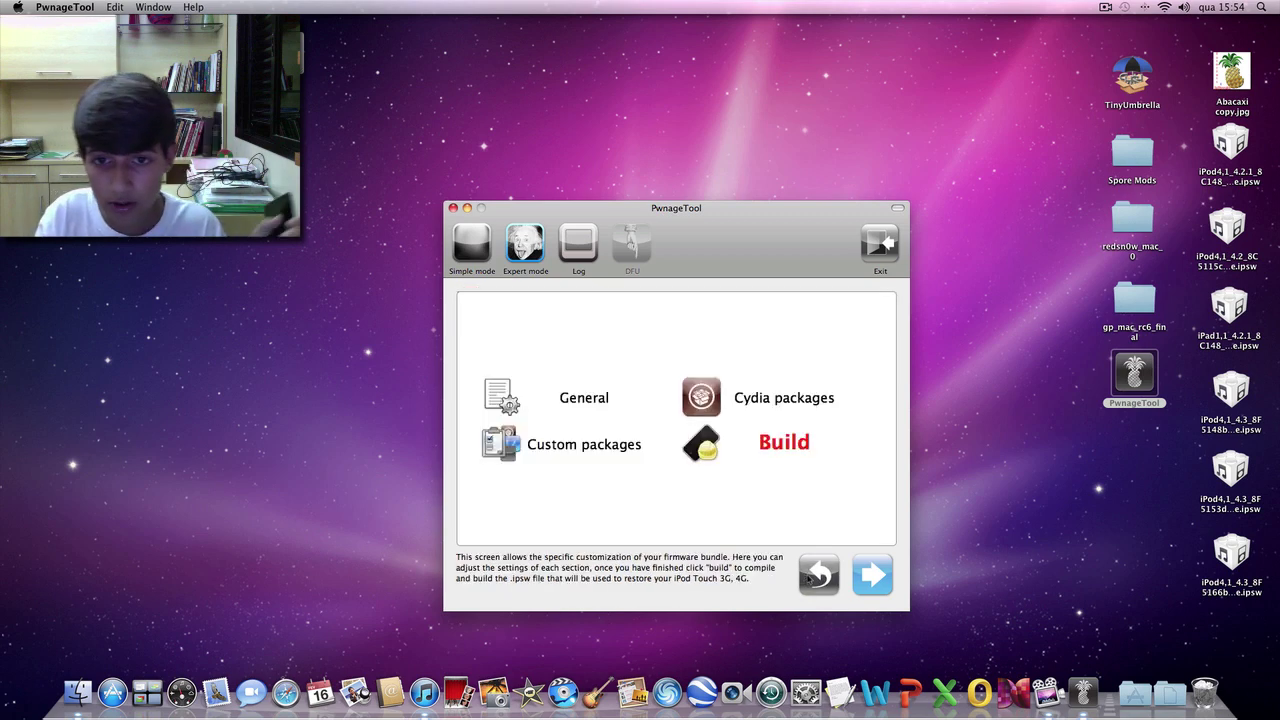
Step: Build the custom firmware and save it in Mesa as iPod4,1_4.2.1_8C148_Custom_Restore
{"action": "left_click", "coordinate": [719, 450]}
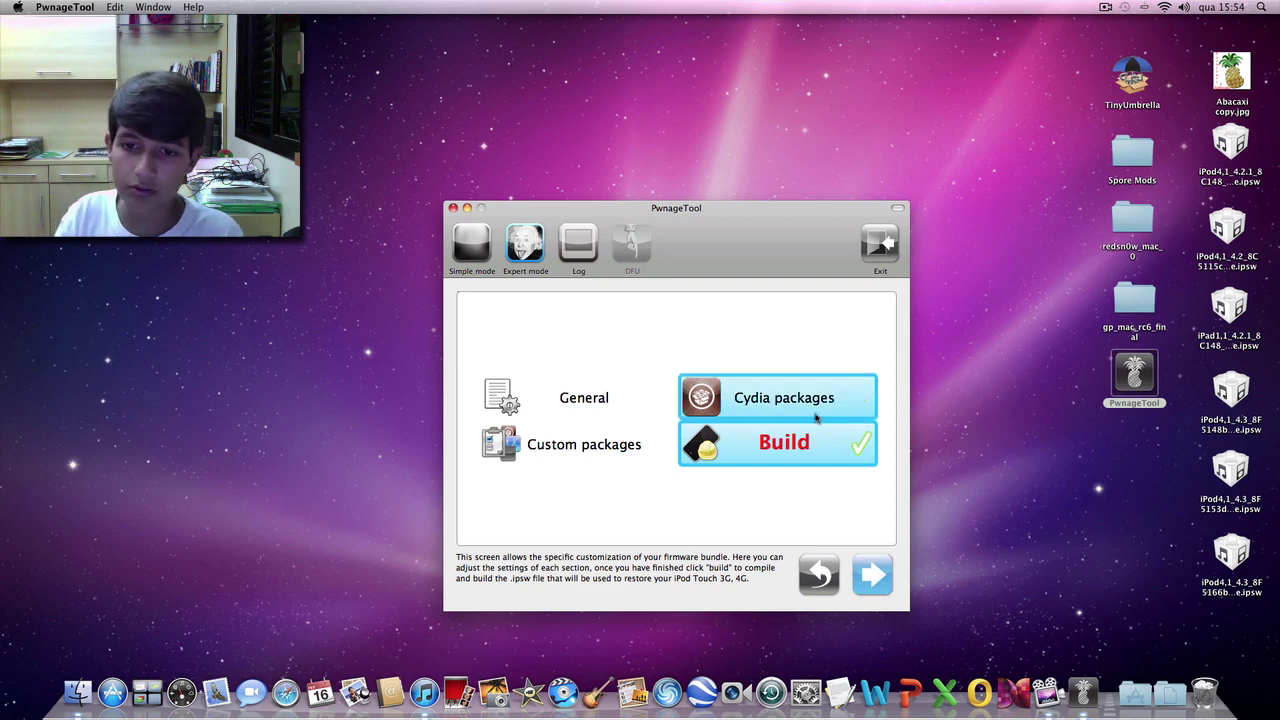
{"action": "left_click", "coordinate": [866, 573]}
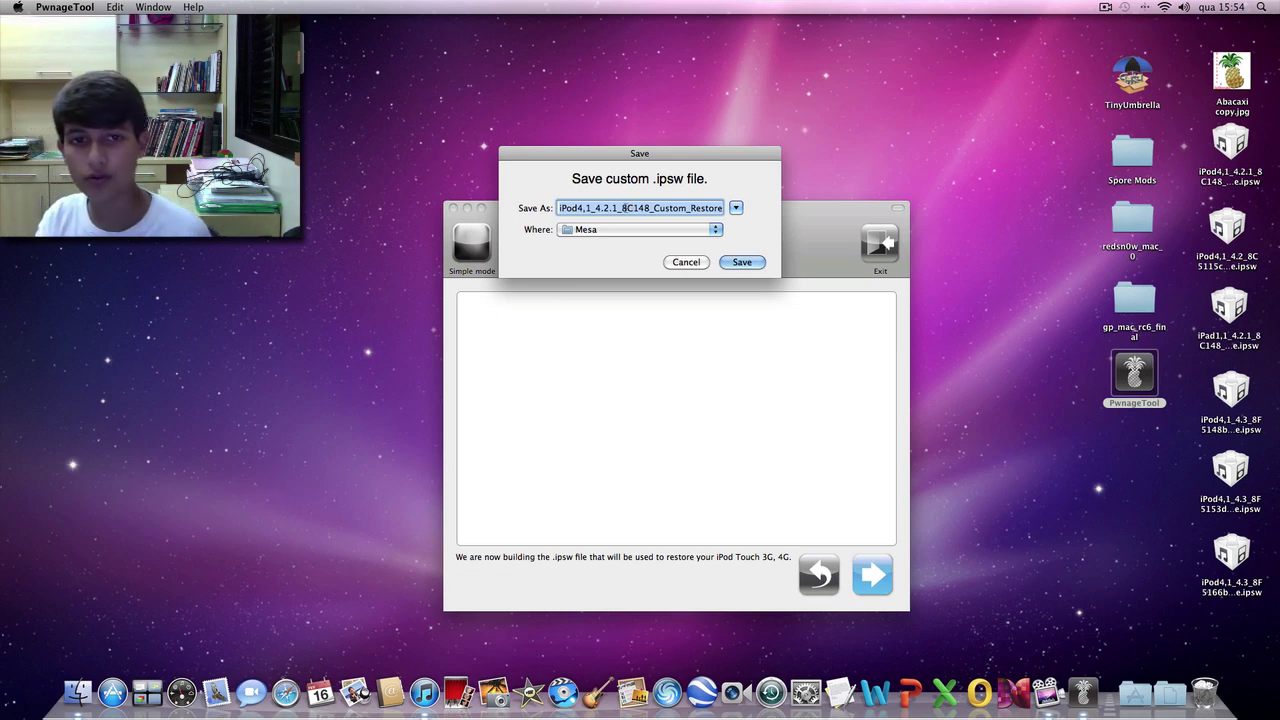
{"action": "left_click_drag", "start_coordinate": [610, 208], "coordinate": [816, 219]}
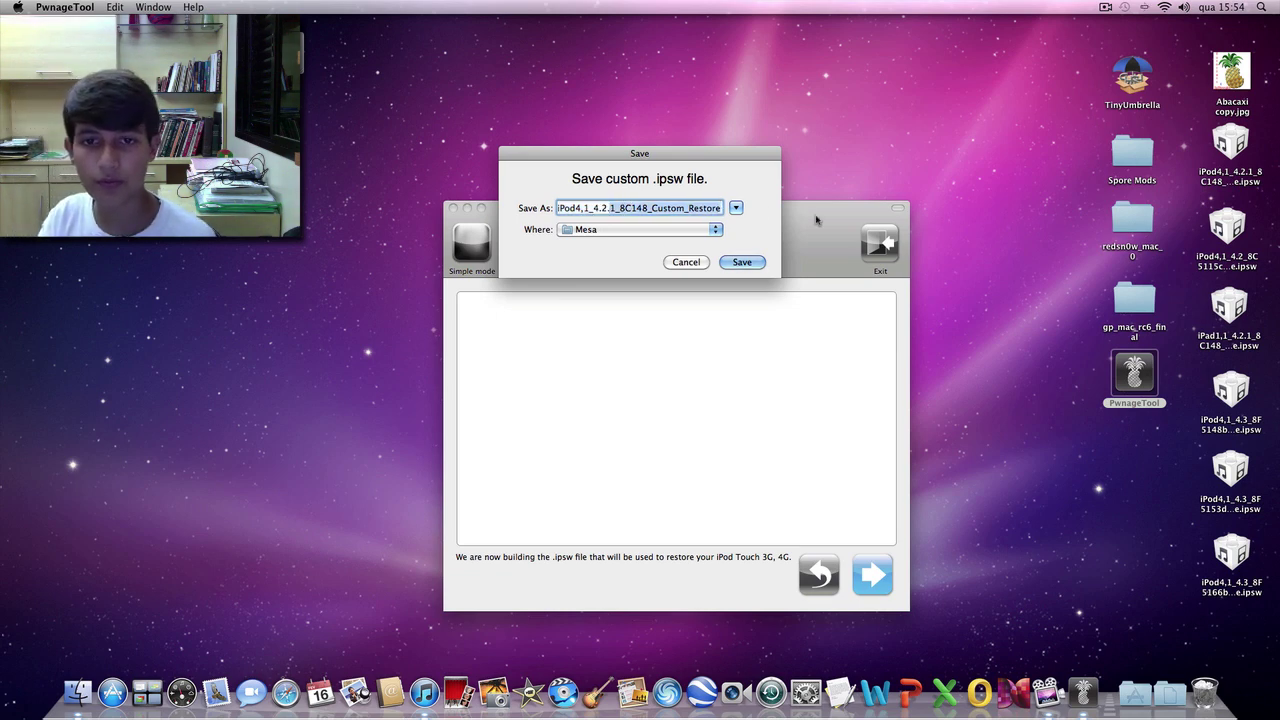
{"action": "left_click", "coordinate": [695, 210]}
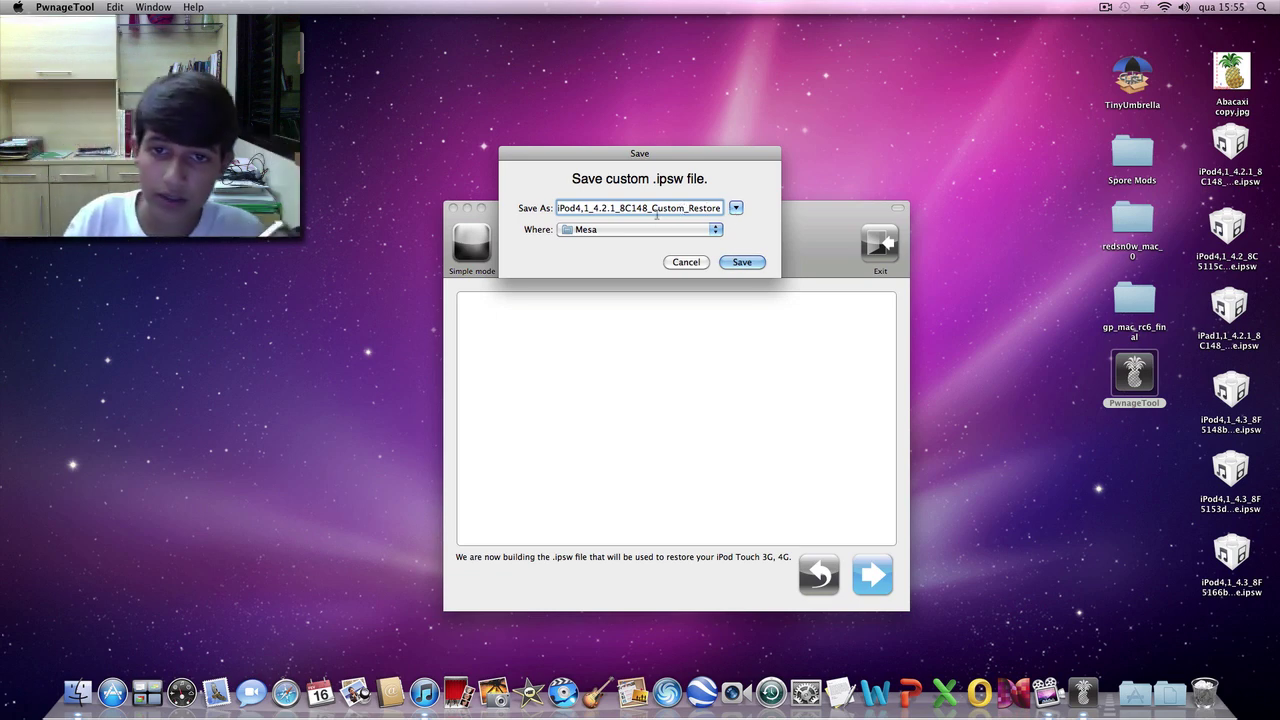
{"action": "left_click_drag", "start_coordinate": [653, 208], "coordinate": [684, 208]}
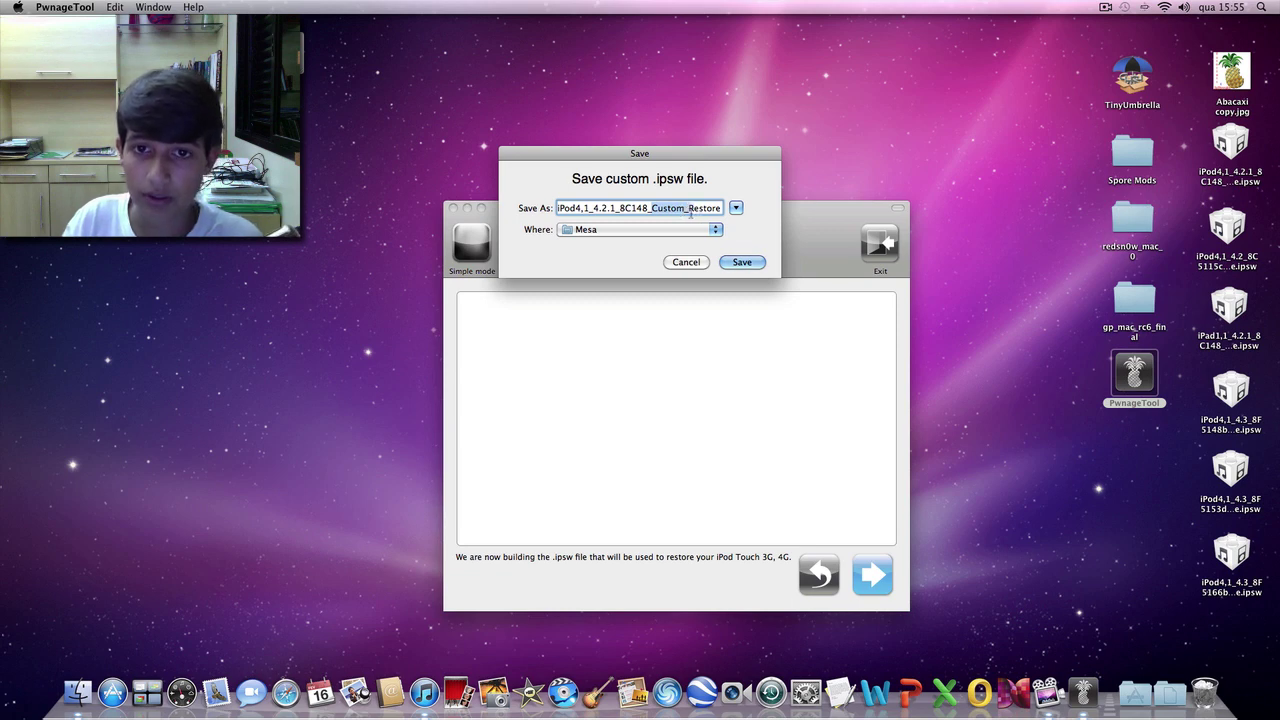
{"action": "left_click", "coordinate": [742, 262]}
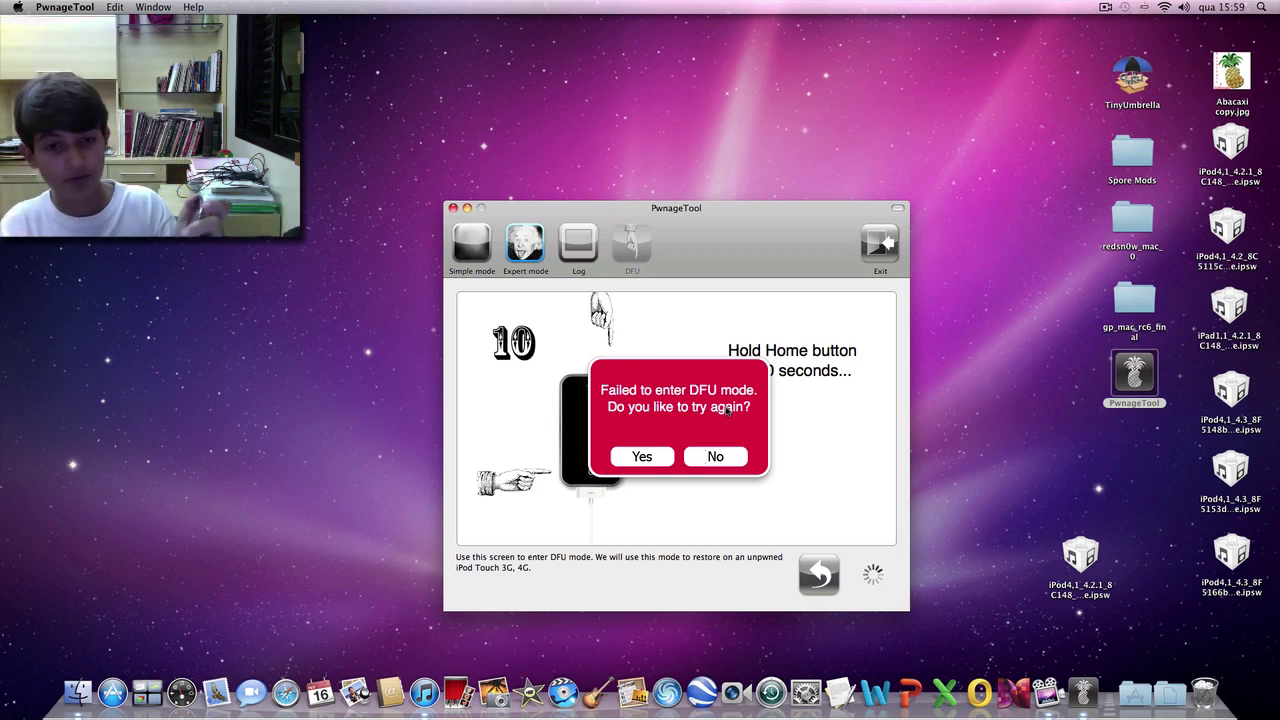
Step: Retry putting the iPod into DFU mode, return to PwnageTool and acknowledge its DFU message
{"action": "left_click", "coordinate": [645, 456]}
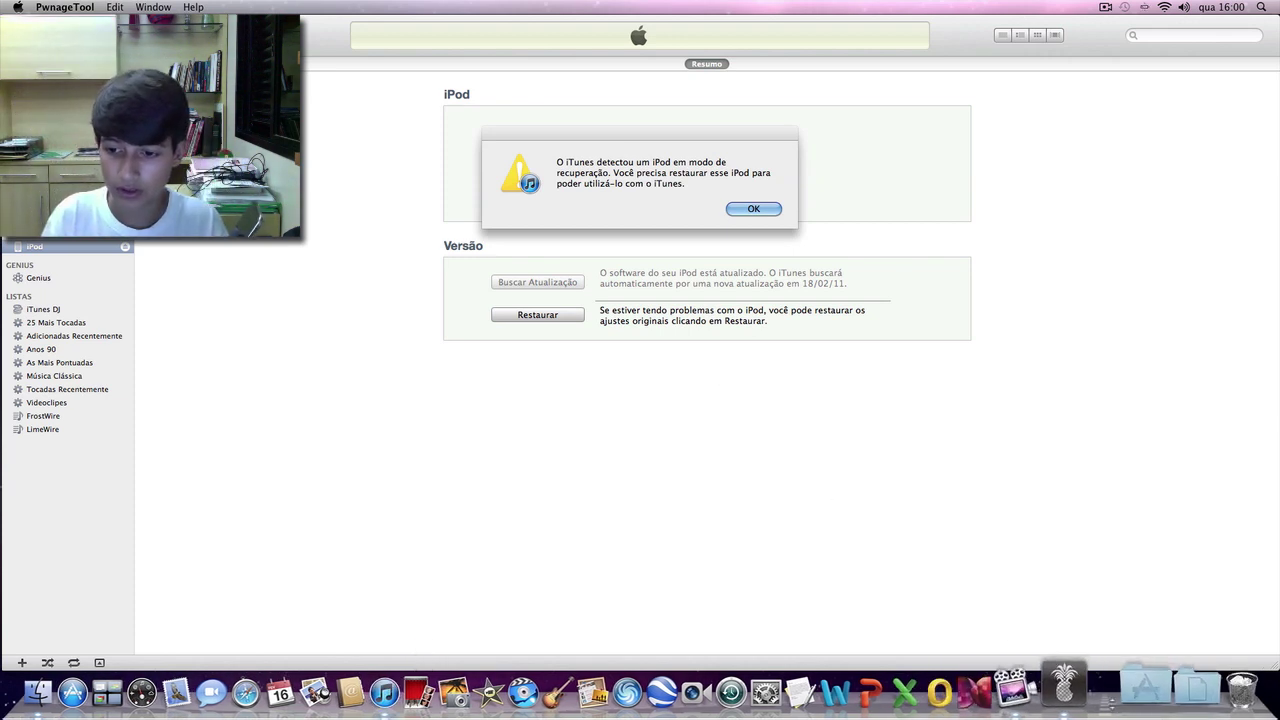
{"action": "left_click", "coordinate": [1063, 686]}
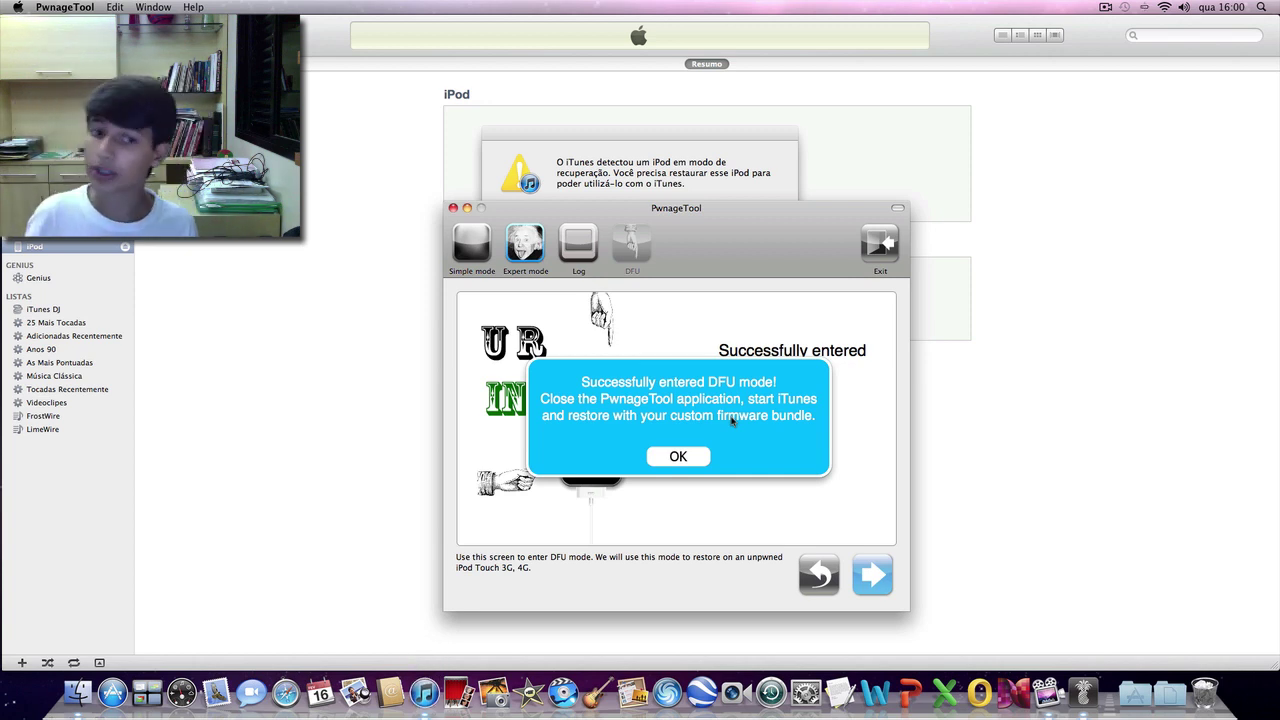
{"action": "left_click", "coordinate": [694, 462]}
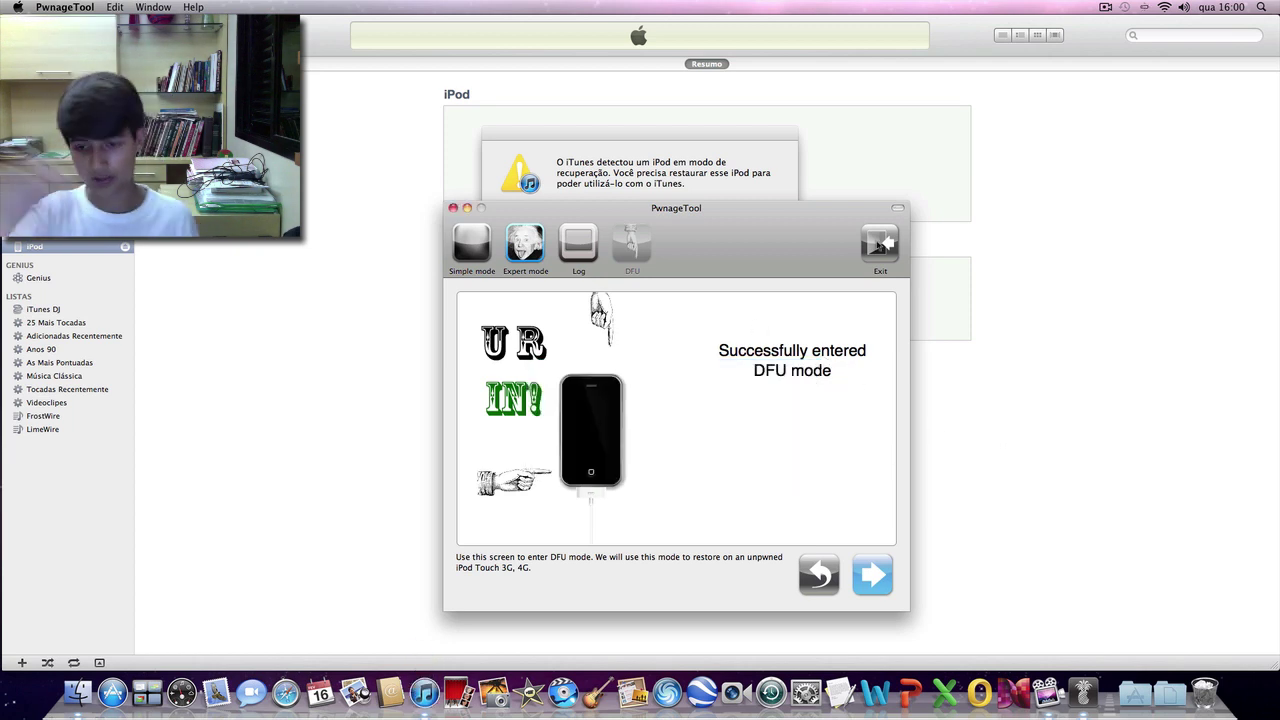
Step: Exit PwnageTool and dismiss the recovery-mode alert in iTunes
{"action": "left_click", "coordinate": [880, 244]}
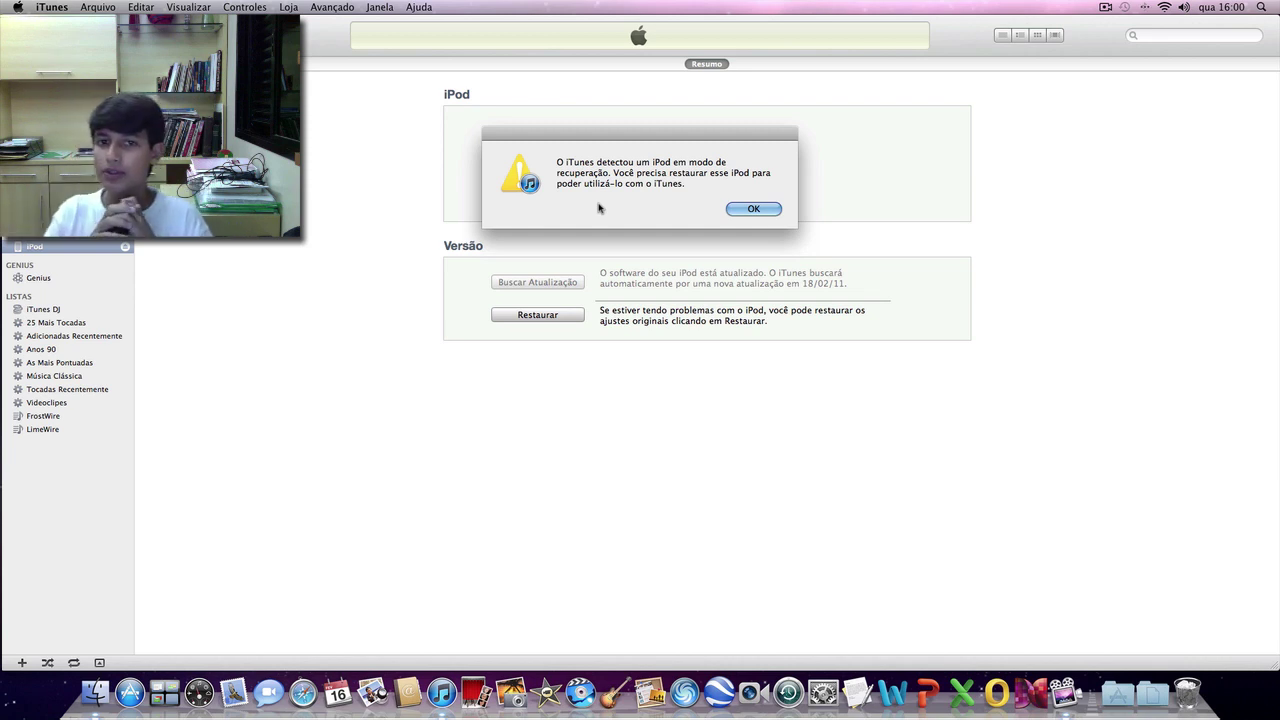
{"action": "left_click", "coordinate": [755, 209]}
{"action": "left_click", "coordinate": [755, 209]}
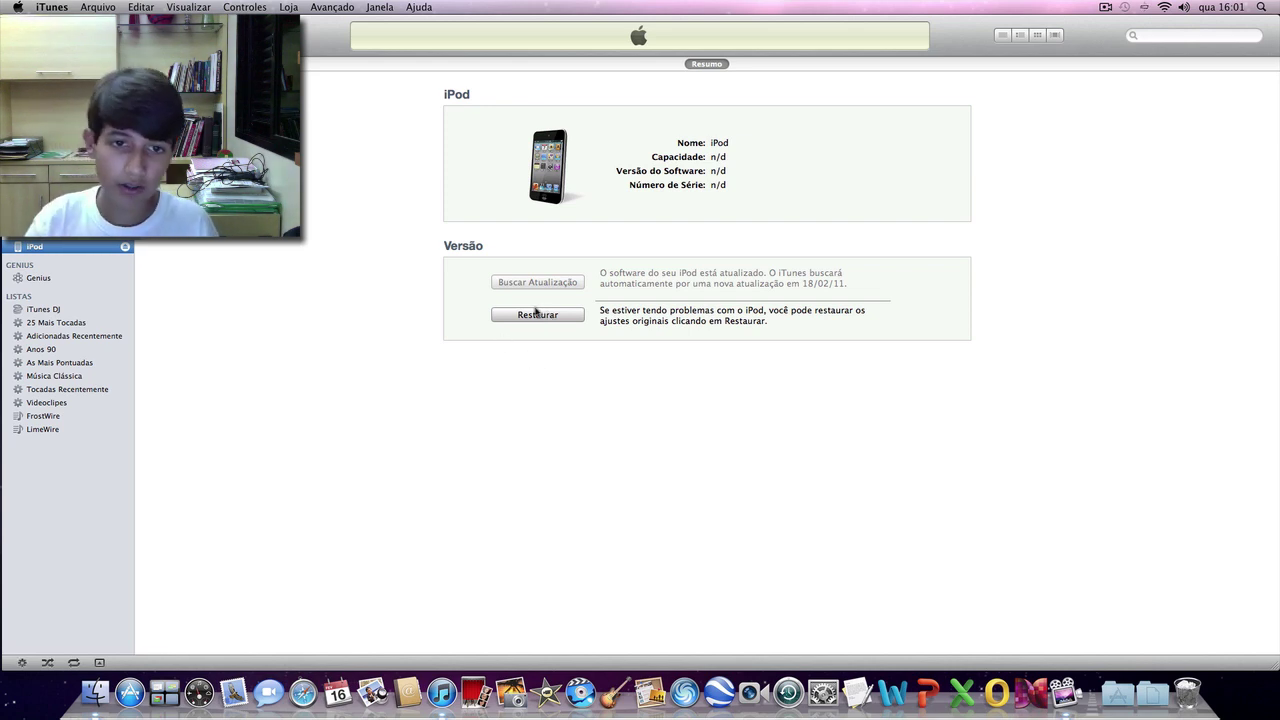
Step: Restore the iPod with the custom firmware file iPod4,1_4.2.1_8C148_Custom_Restore.ipsw from Mesa, and confirm the erase and restore to iOS 4.2.1
{"action": "left_click", "coordinate": [537, 314], "text": "alt"}
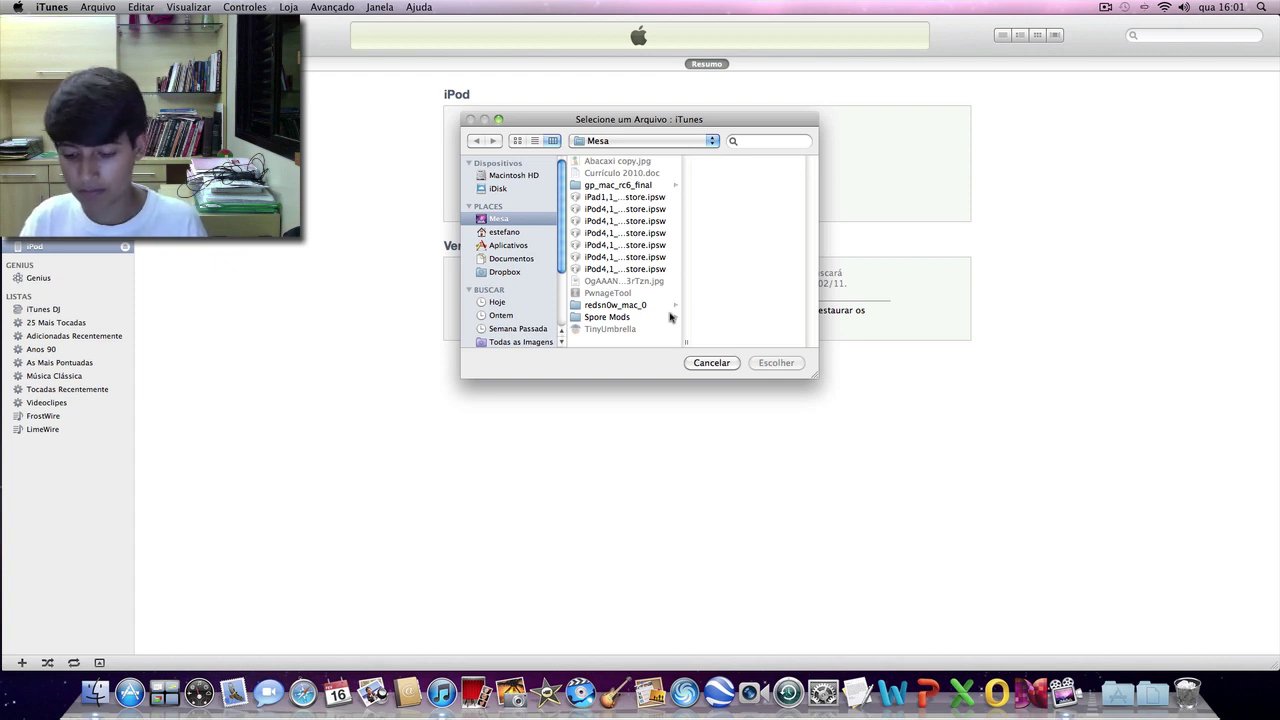
{"action": "left_click", "coordinate": [603, 211]}
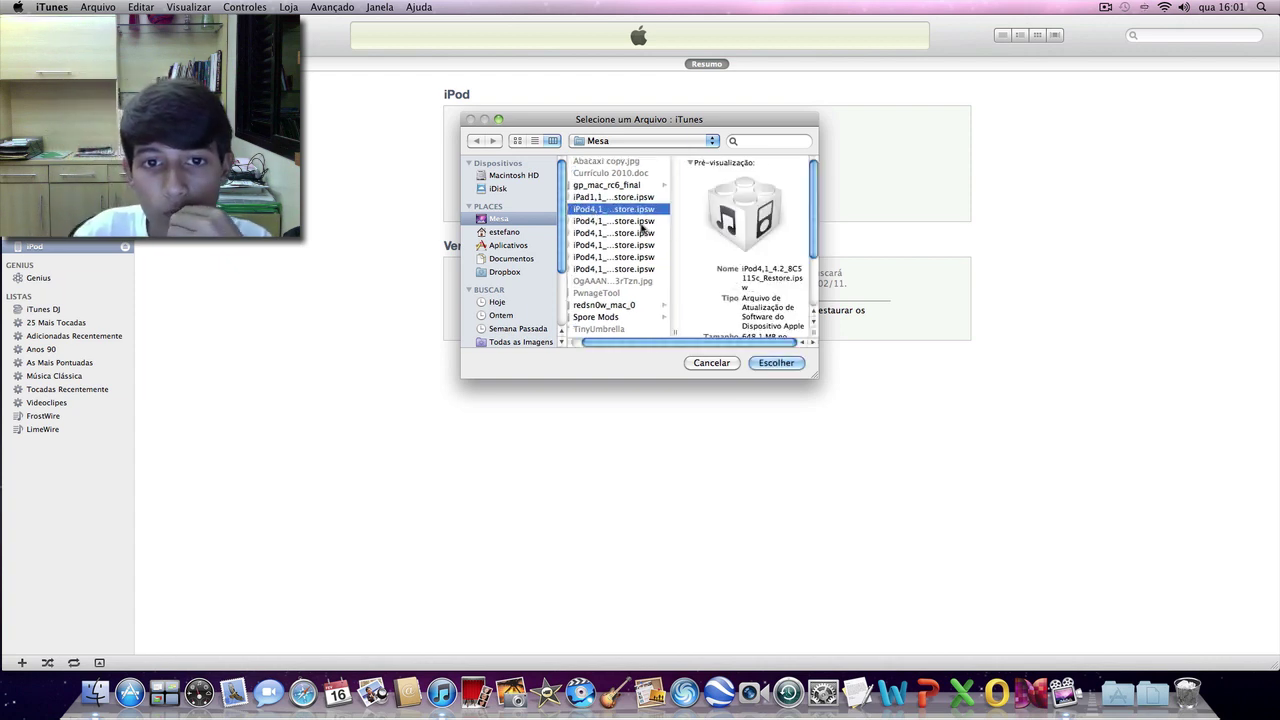
{"action": "left_click", "coordinate": [645, 222]}
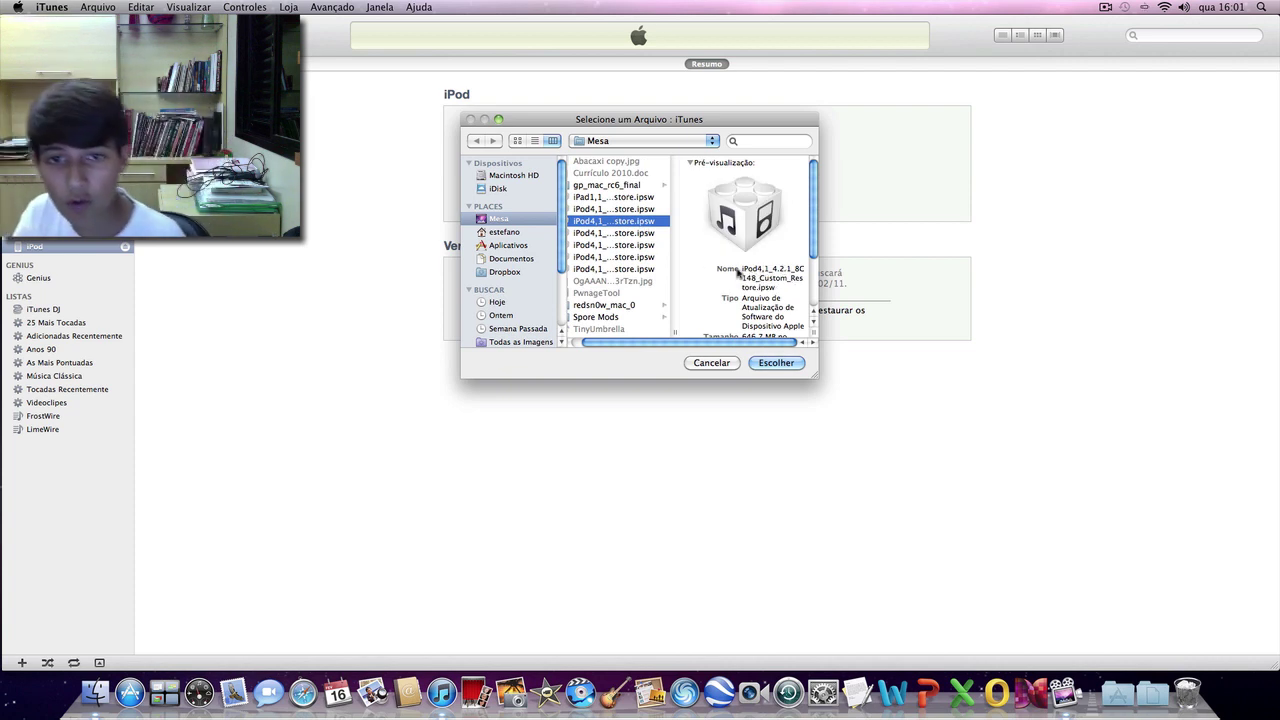
{"action": "left_click", "coordinate": [757, 278]}
{"action": "left_click_drag", "start_coordinate": [757, 278], "coordinate": [781, 292]}
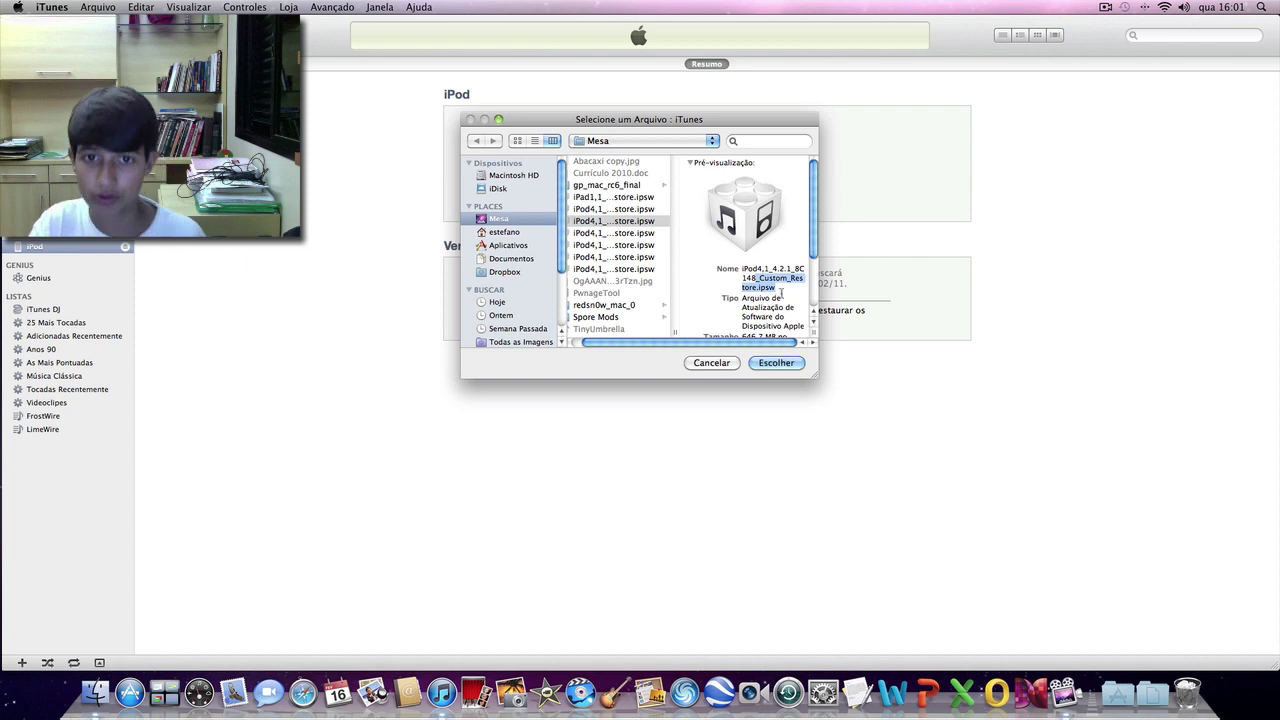
{"action": "left_click", "coordinate": [776, 363]}
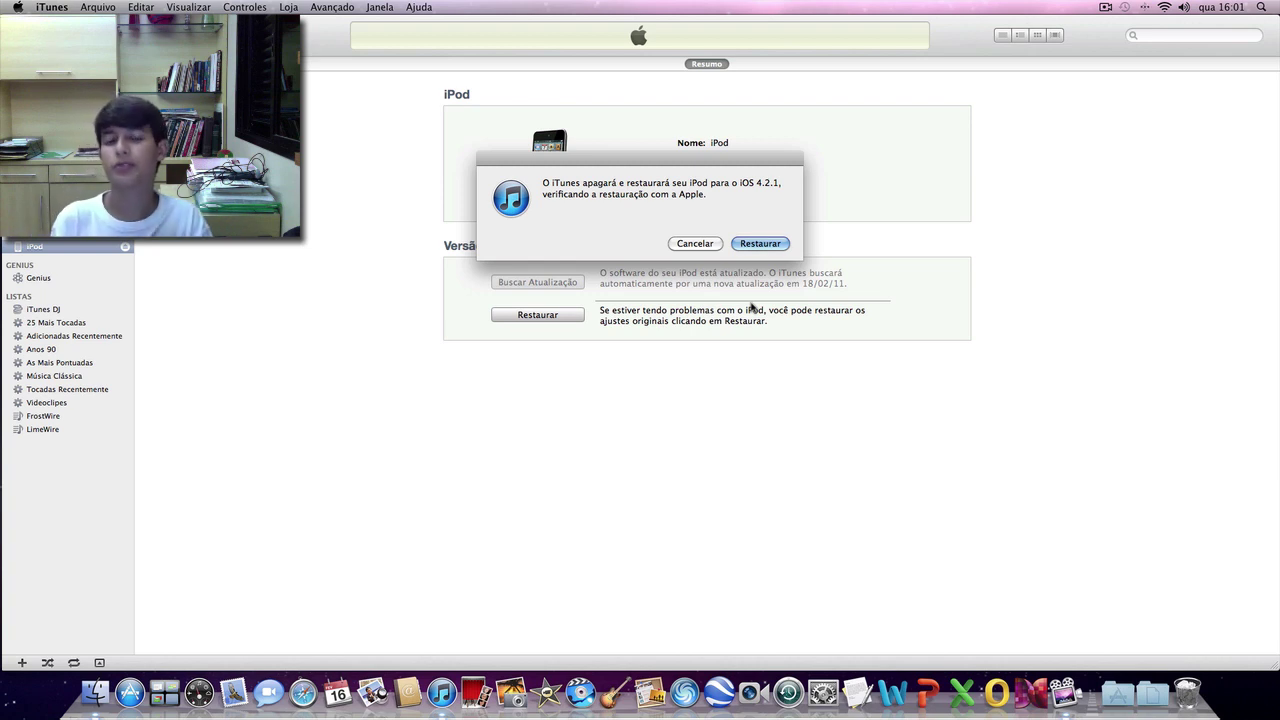
{"action": "left_click", "coordinate": [760, 244]}
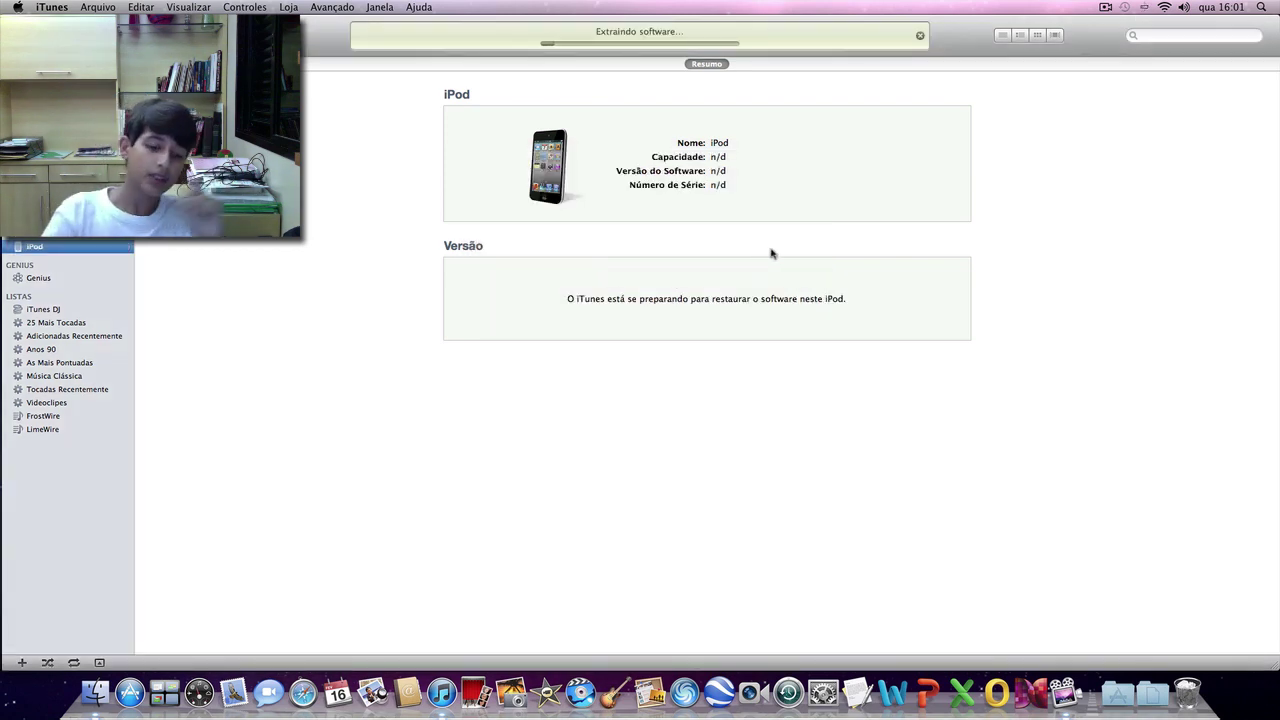